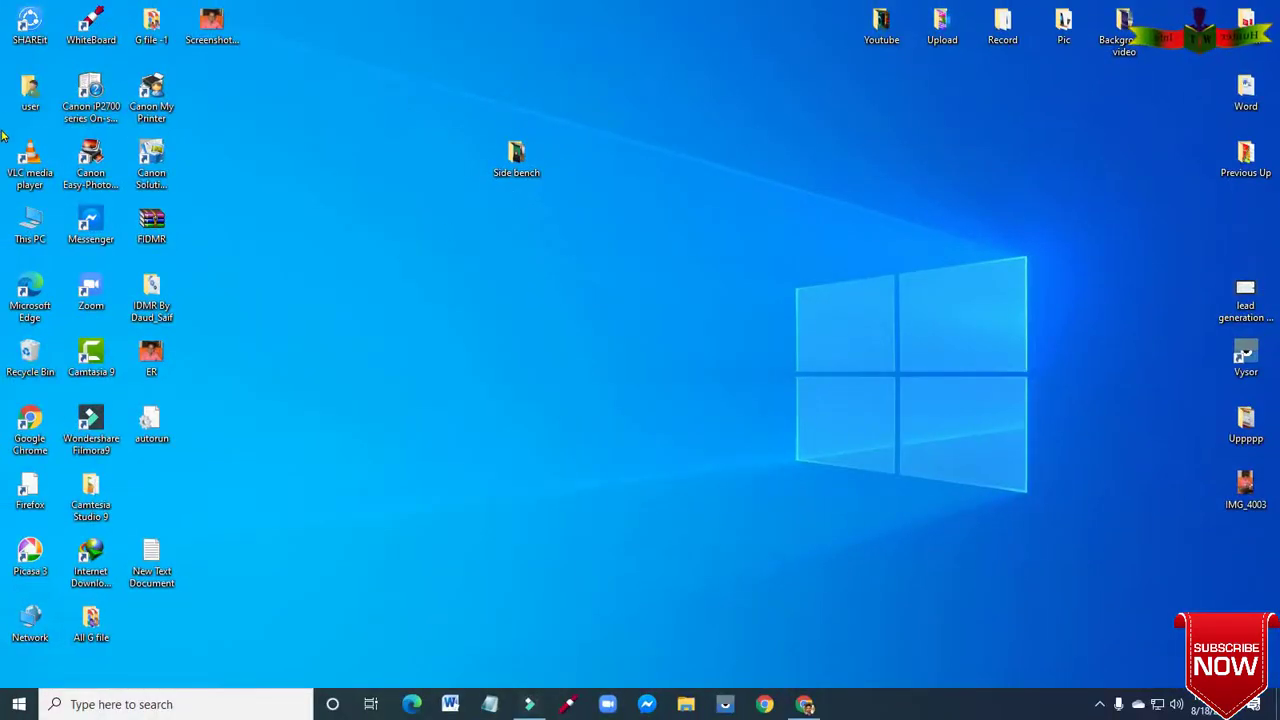
Open the desktop folder Side bench's security permissions for editing and select the Administrators group.
{"action": "right_click", "coordinate": [516, 170]}
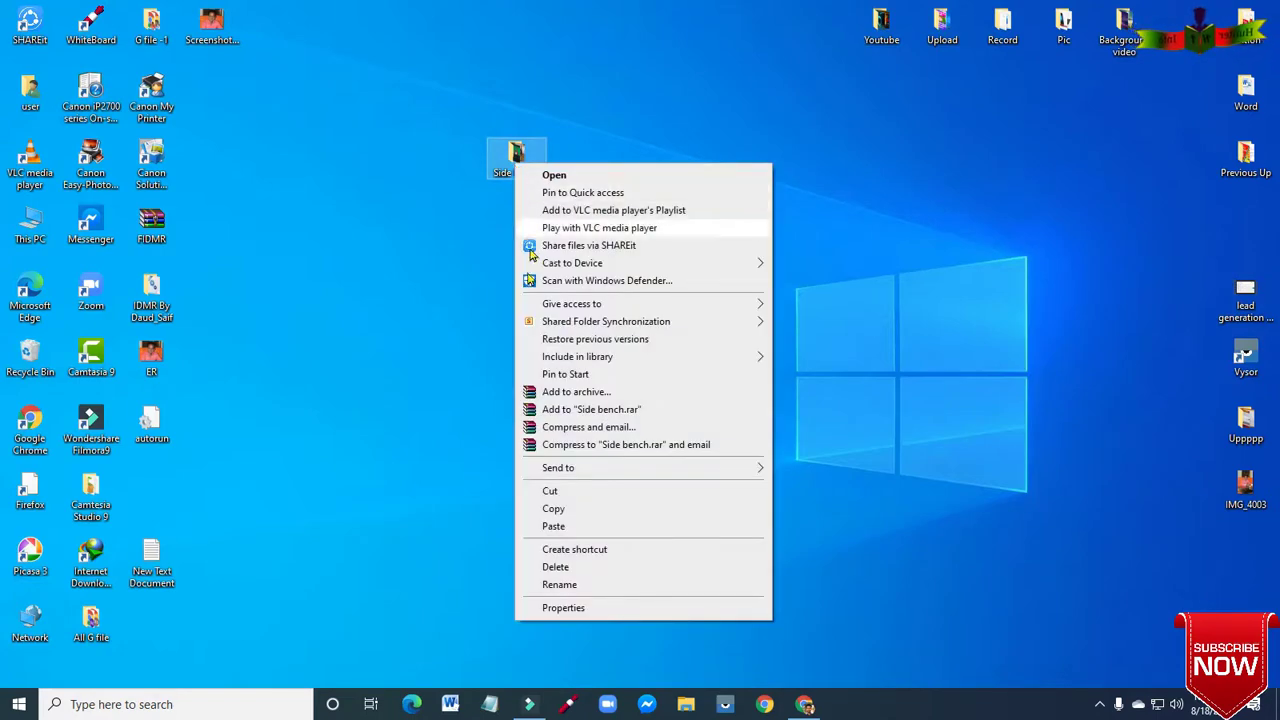
{"action": "left_click", "coordinate": [558, 608]}
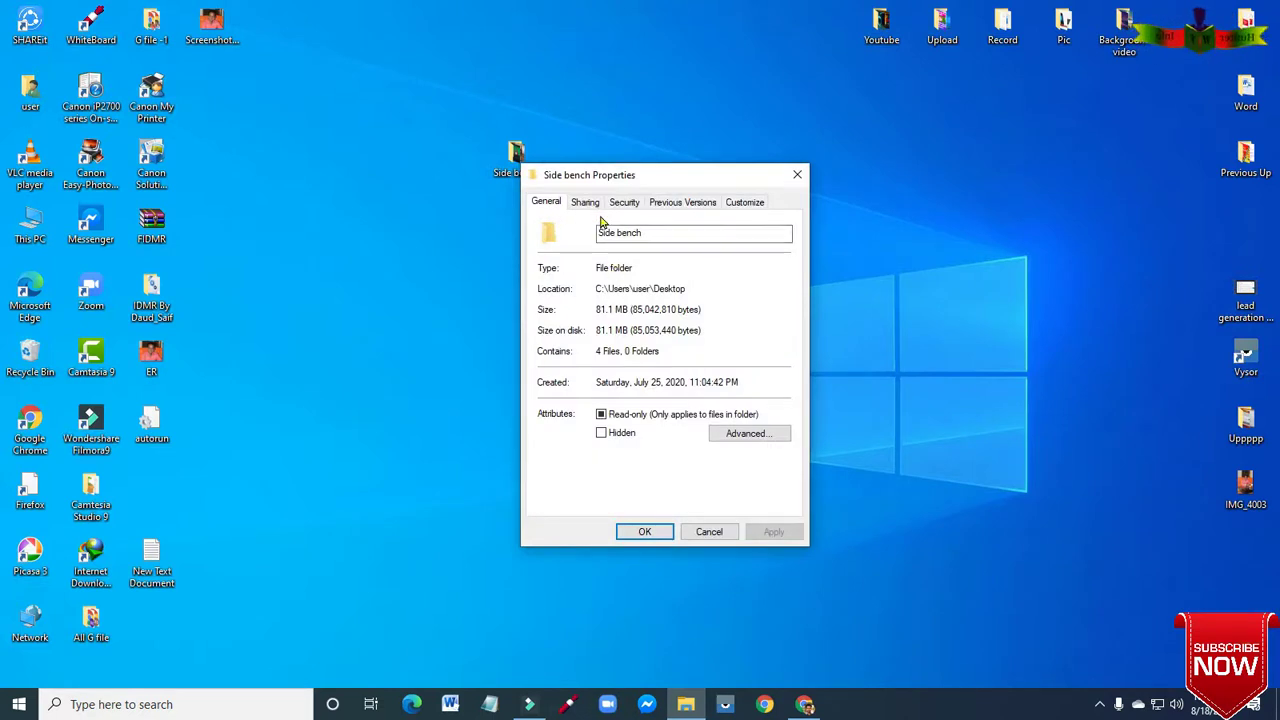
{"action": "key", "text": "Tab"}
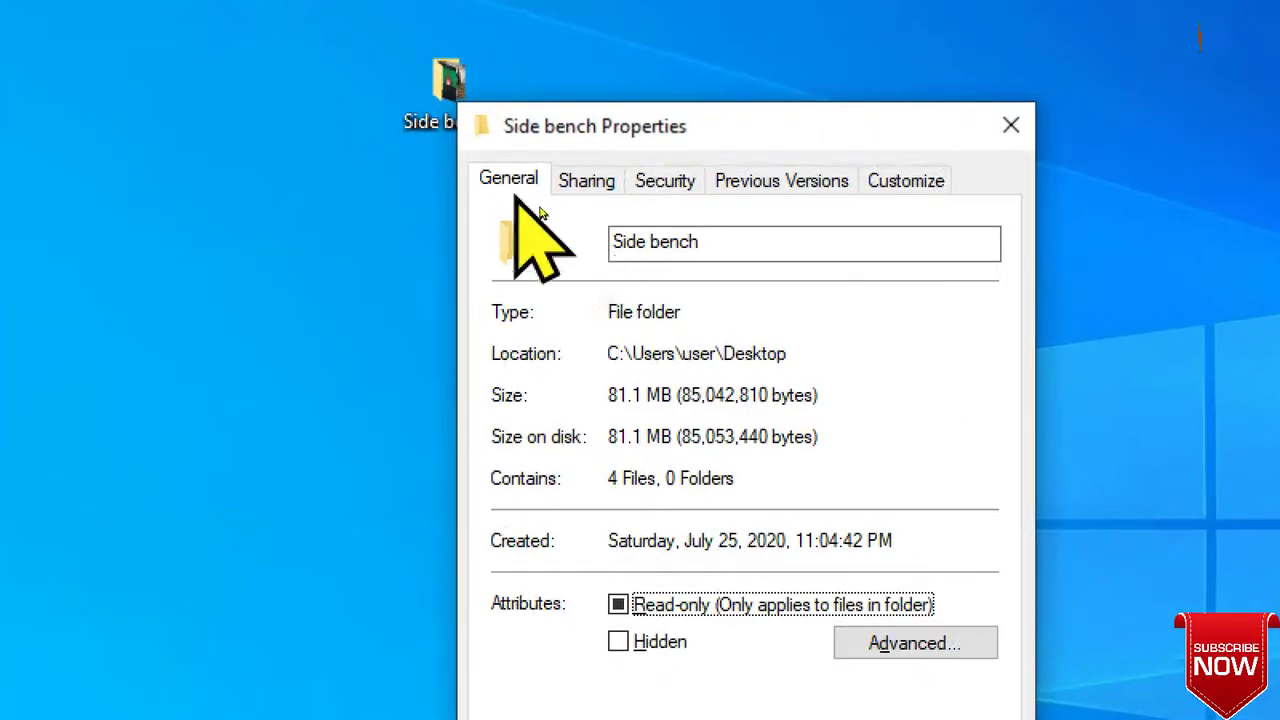
{"action": "left_click", "coordinate": [666, 184]}
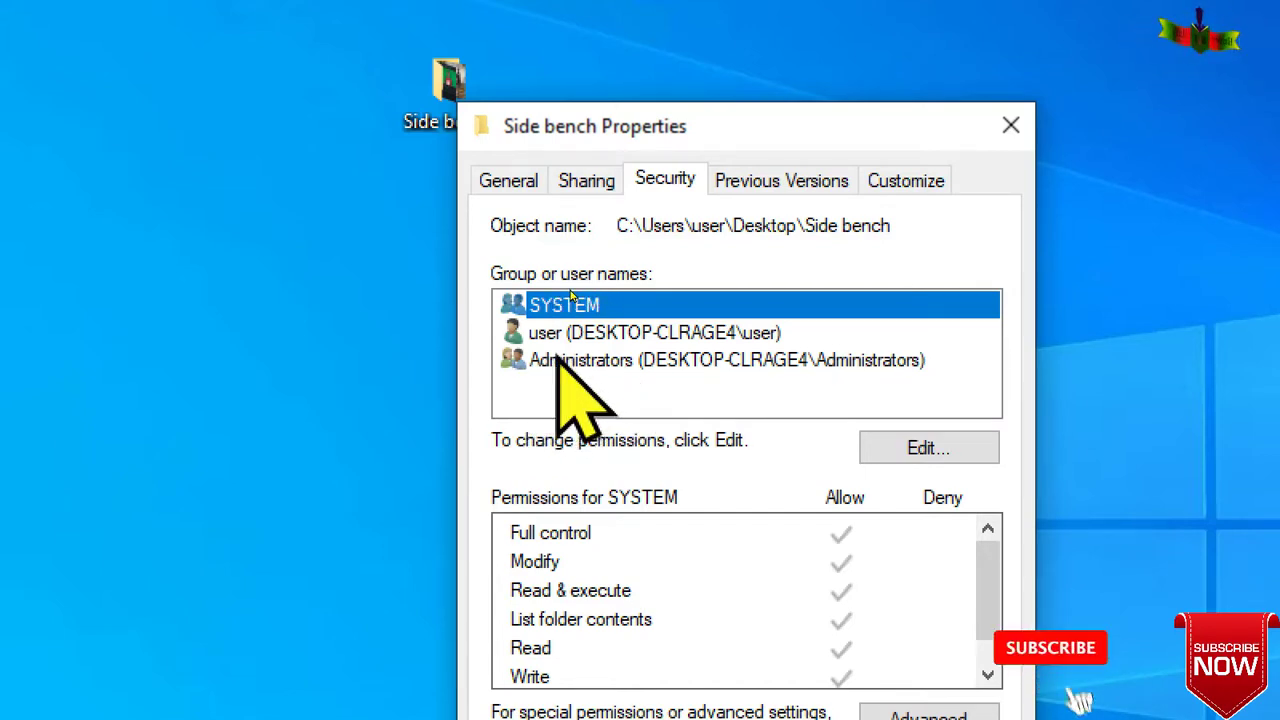
{"action": "left_click", "coordinate": [560, 360]}
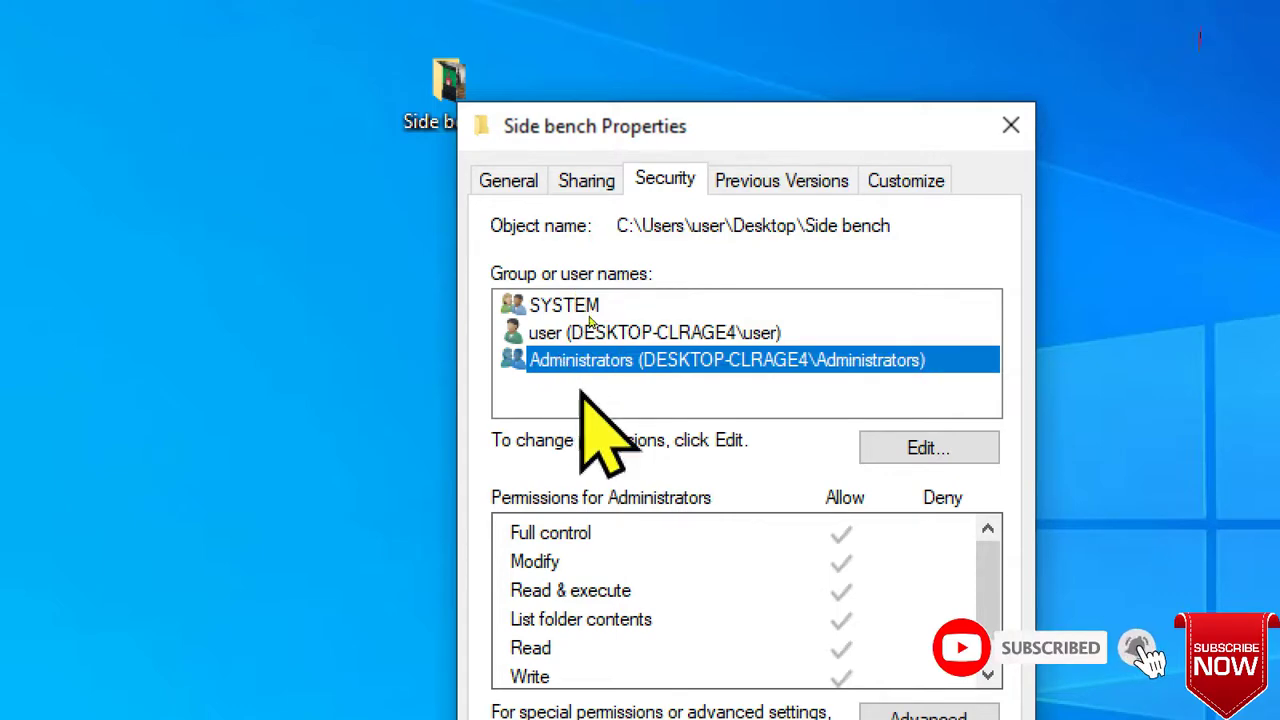
{"action": "left_click", "coordinate": [940, 450]}
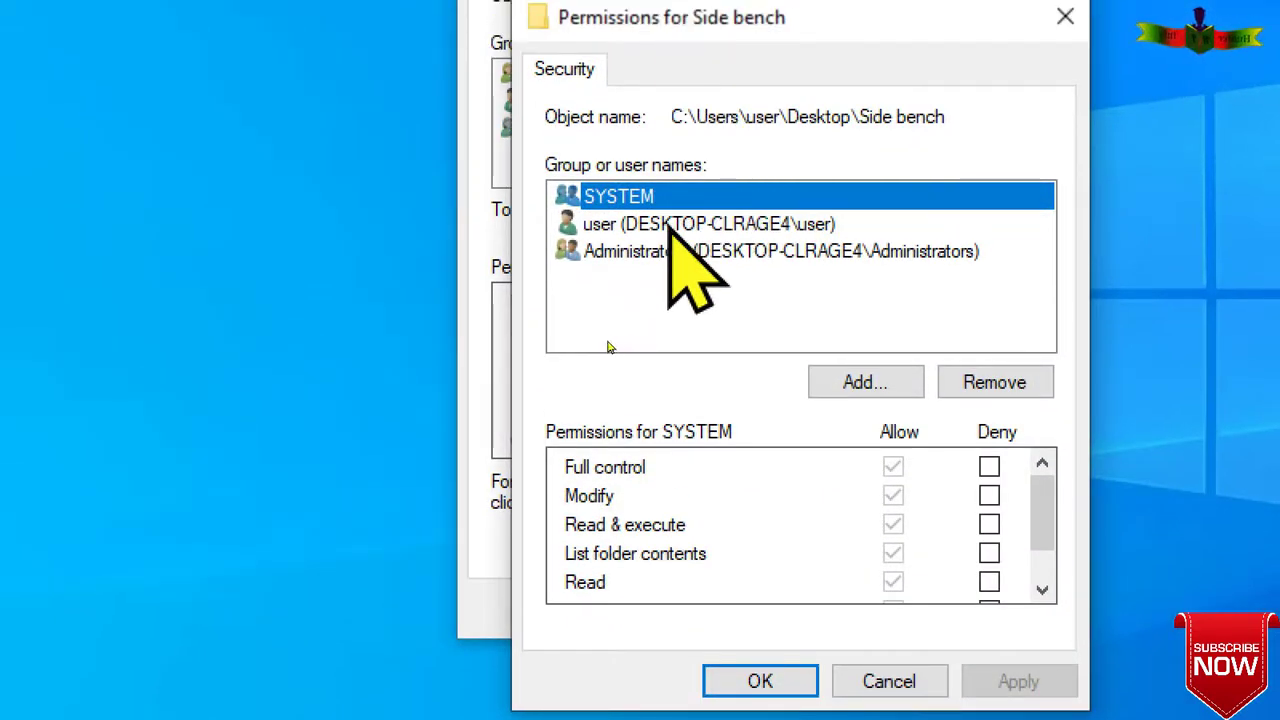
{"action": "left_click", "coordinate": [619, 253]}
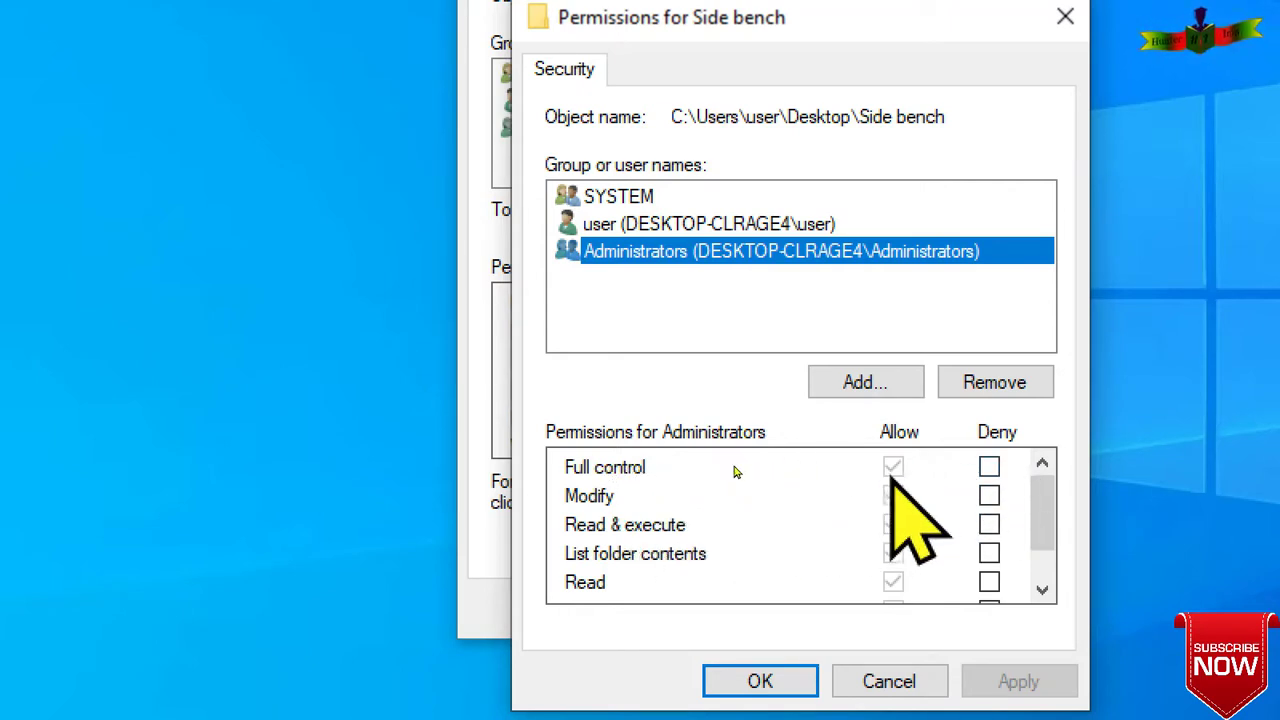
Deny Full control of the Side bench folder to the Administrators group, including all the permissions it covers.
{"action": "scroll", "coordinate": [603, 498], "scroll_direction": "down", "scroll_amount": 1}
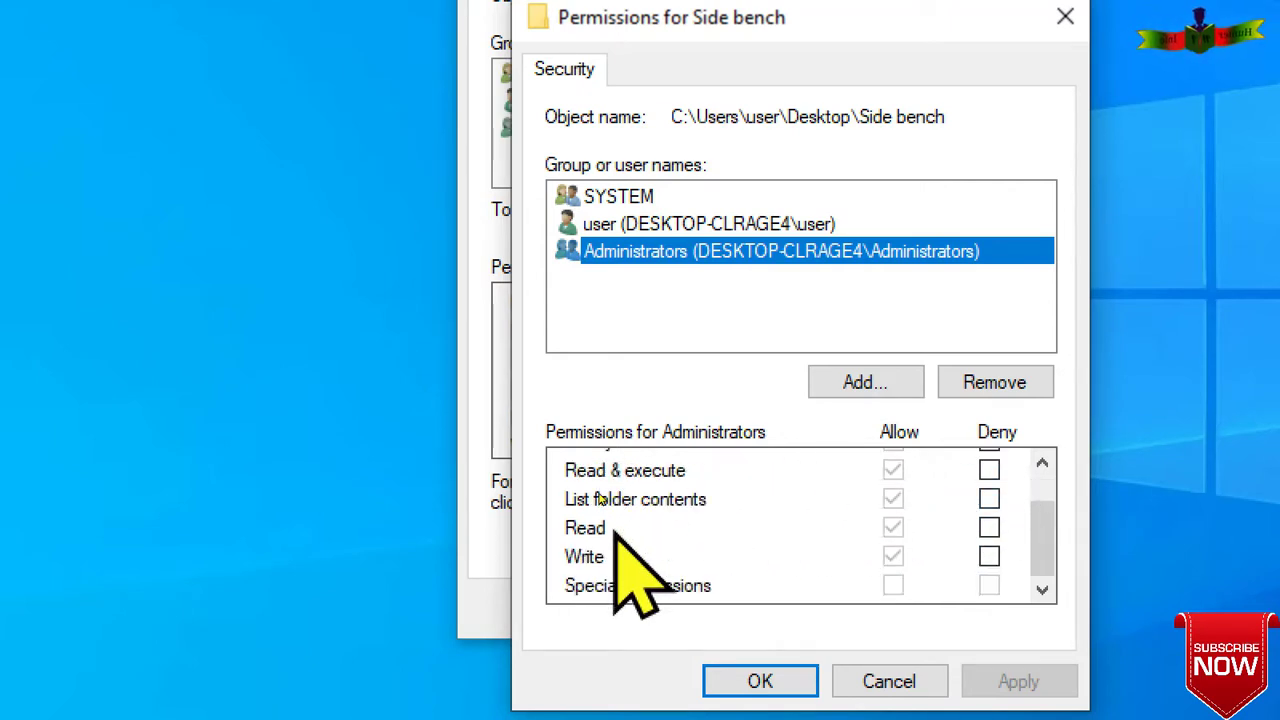
{"action": "scroll", "coordinate": [603, 498], "scroll_direction": "up", "scroll_amount": 1}
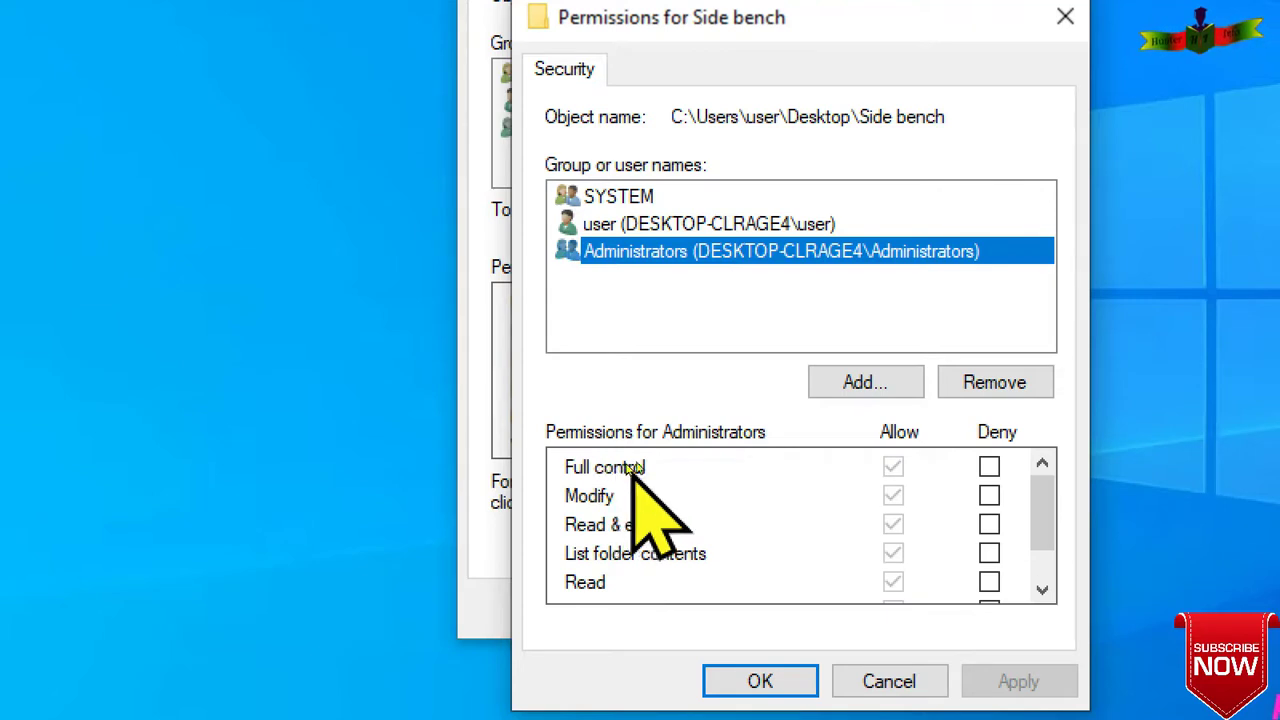
{"action": "left_click", "coordinate": [738, 466]}
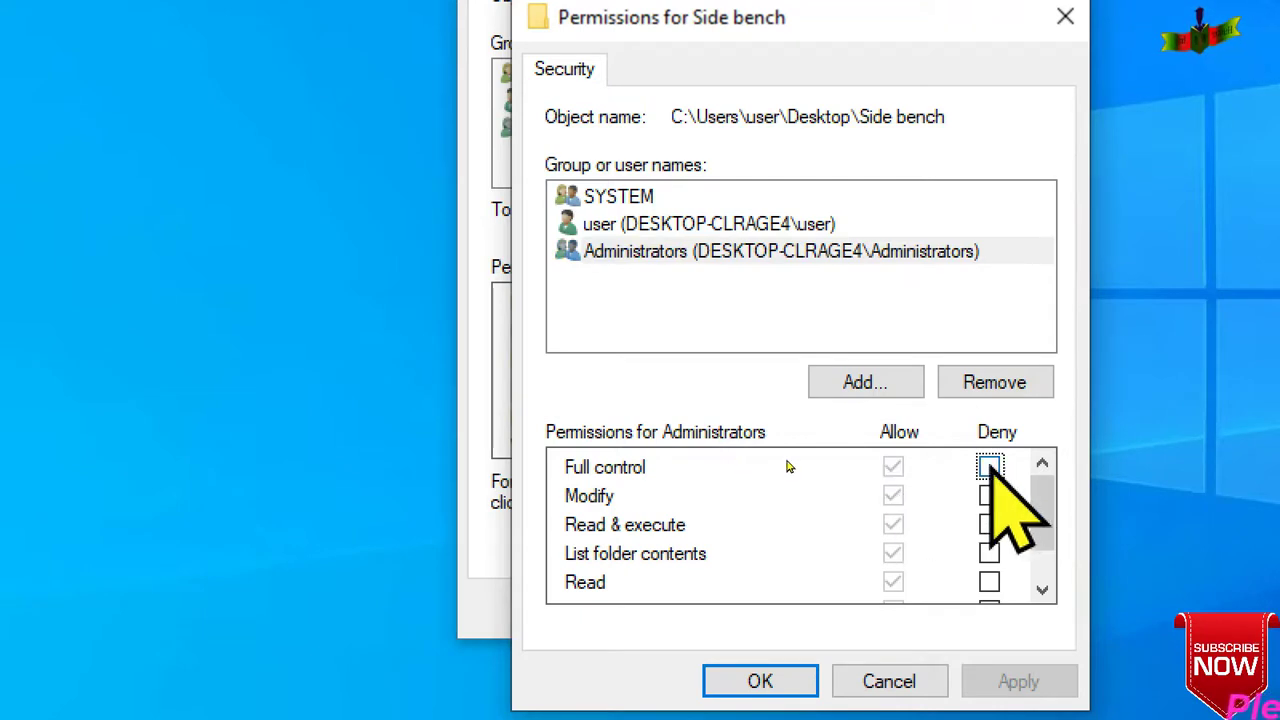
{"action": "left_click", "coordinate": [989, 467]}
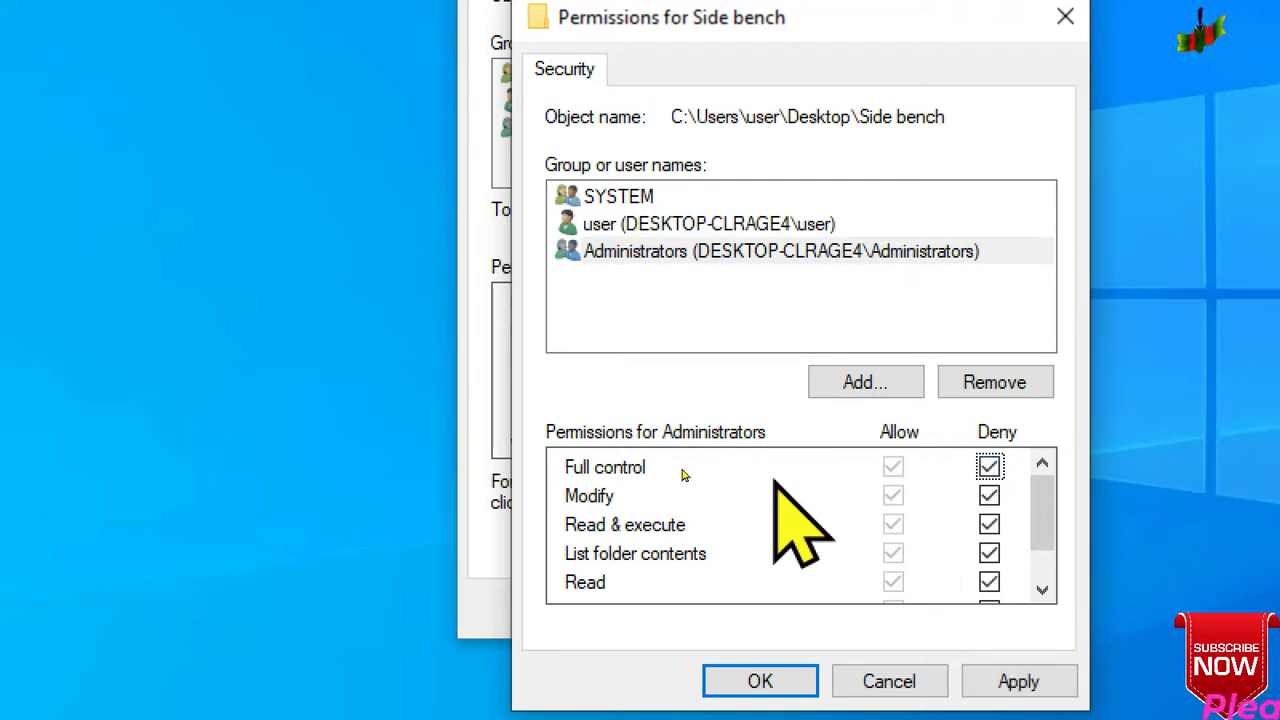
{"action": "scroll", "coordinate": [777, 486], "scroll_direction": "down", "scroll_amount": 1}
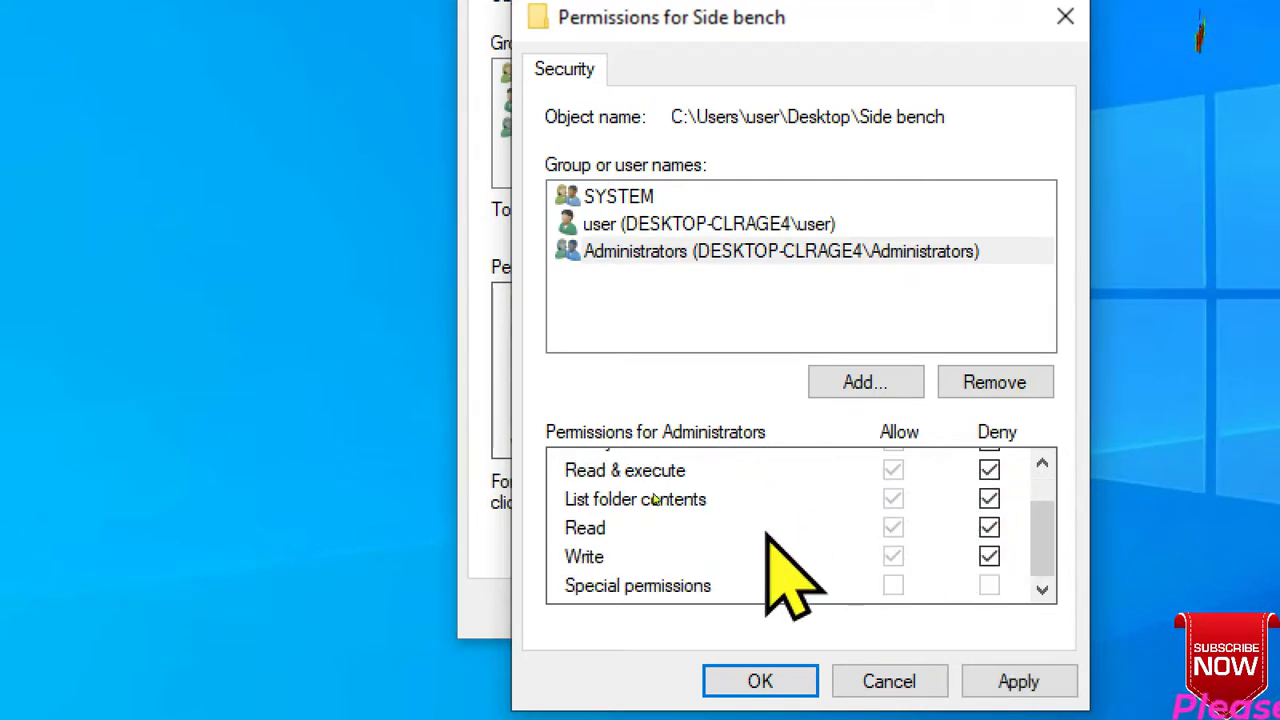
{"action": "scroll", "coordinate": [642, 488], "scroll_direction": "up", "scroll_amount": 1}
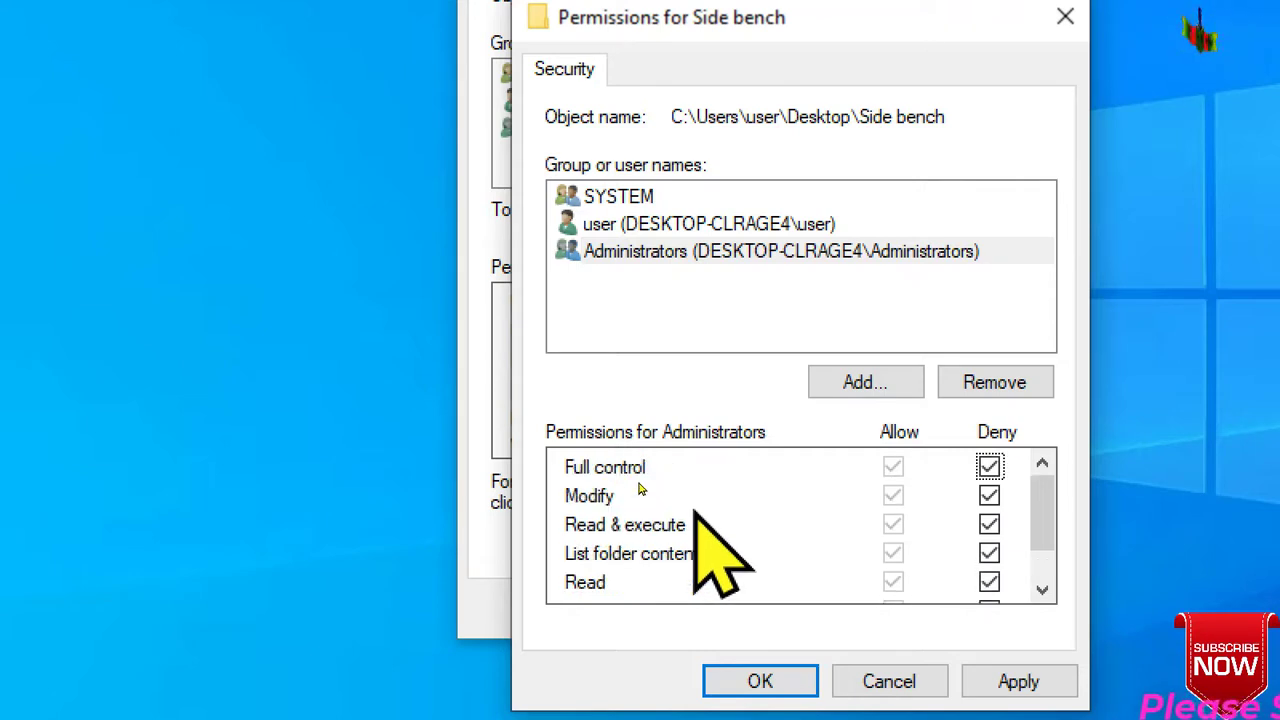
{"action": "scroll", "coordinate": [648, 478], "scroll_direction": "down", "scroll_amount": 1}
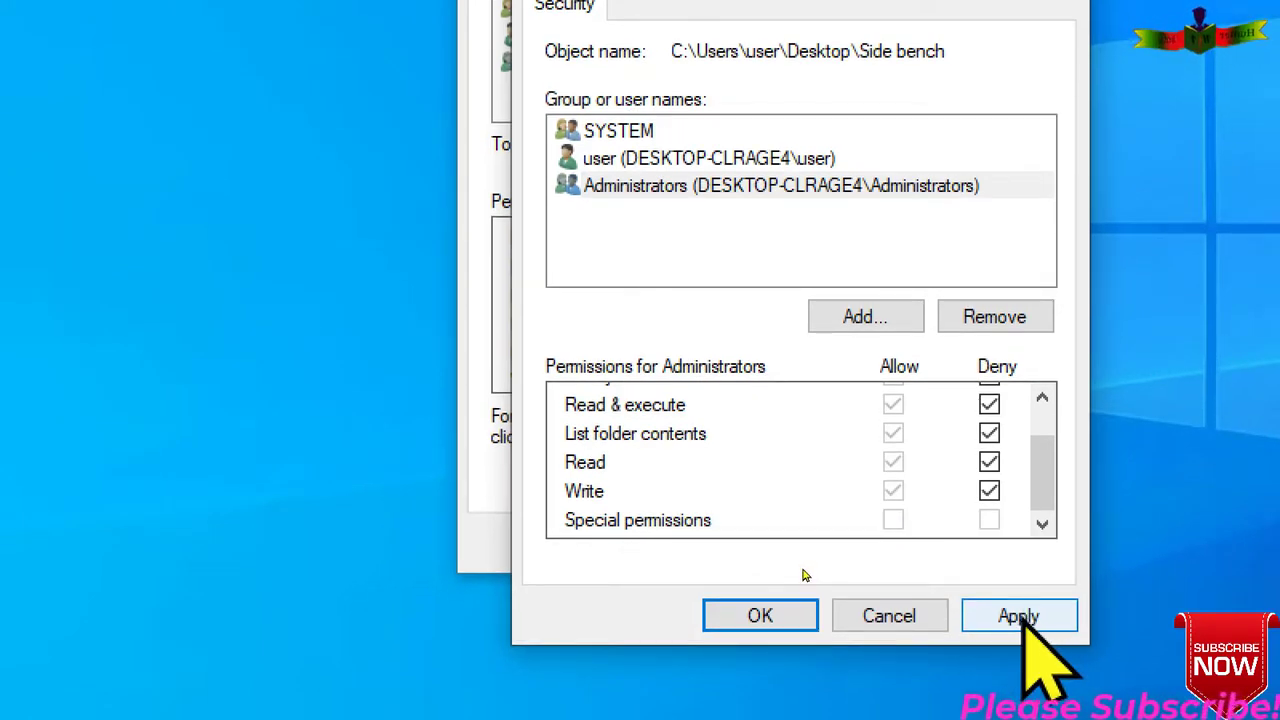
Apply and confirm the deny permissions entry, and close the folder's permissions and properties.
{"action": "left_click", "coordinate": [1020, 616]}
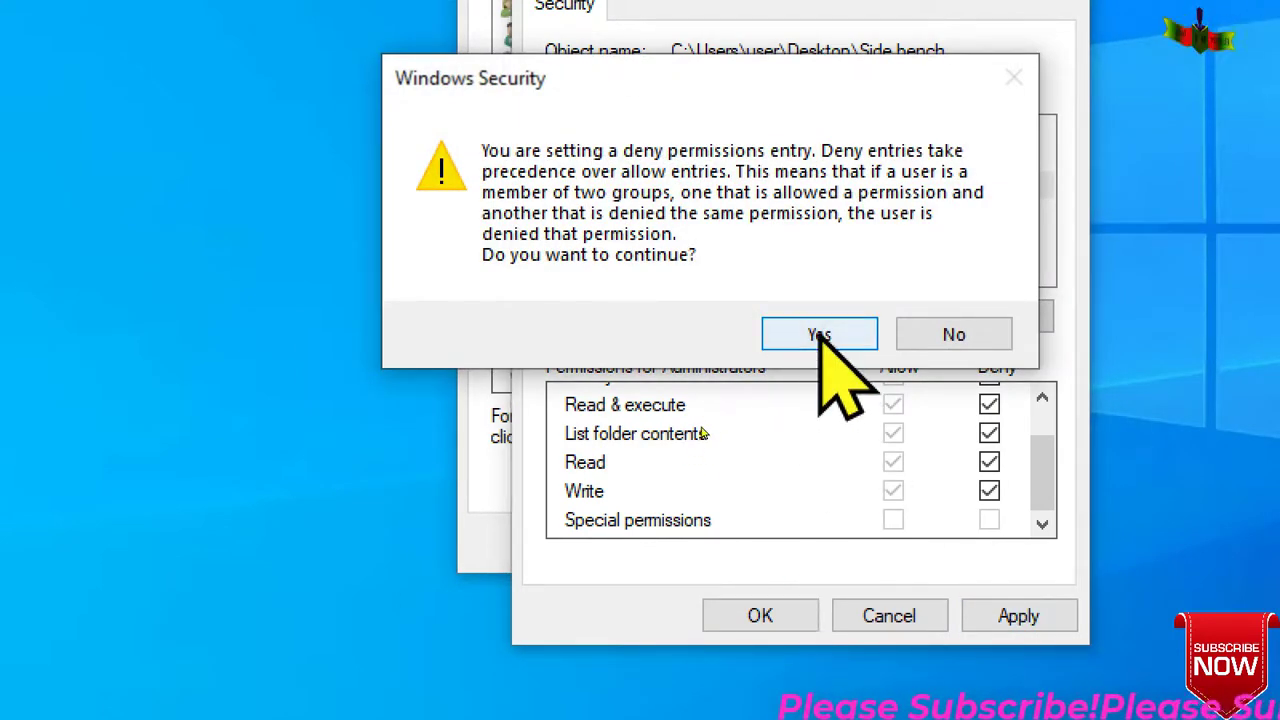
{"action": "left_click", "coordinate": [820, 335]}
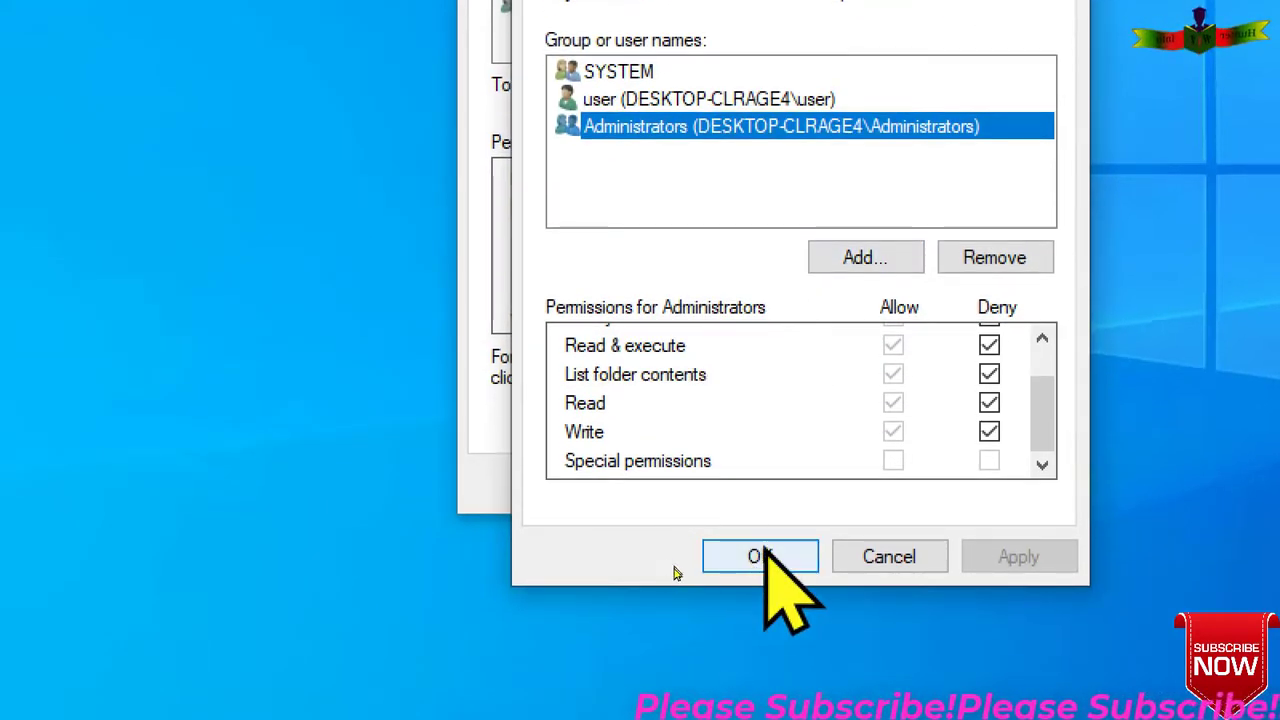
{"action": "left_click", "coordinate": [758, 557]}
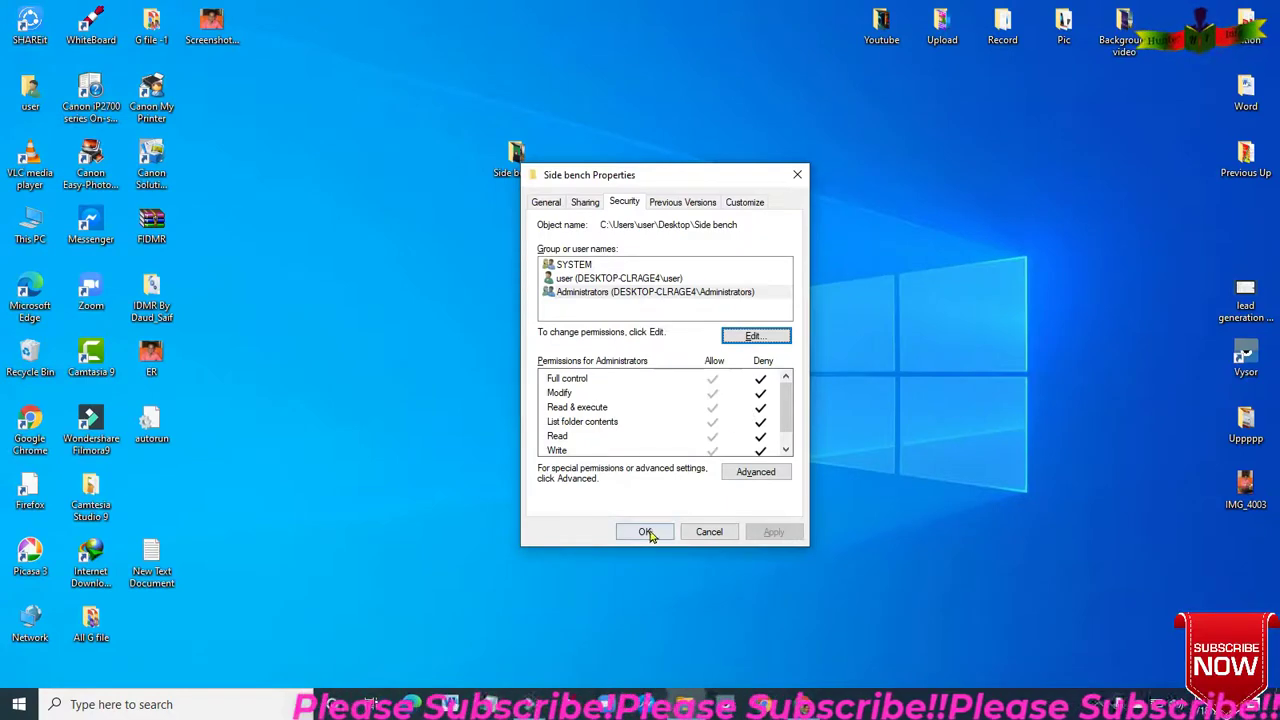
{"action": "left_click", "coordinate": [797, 175]}
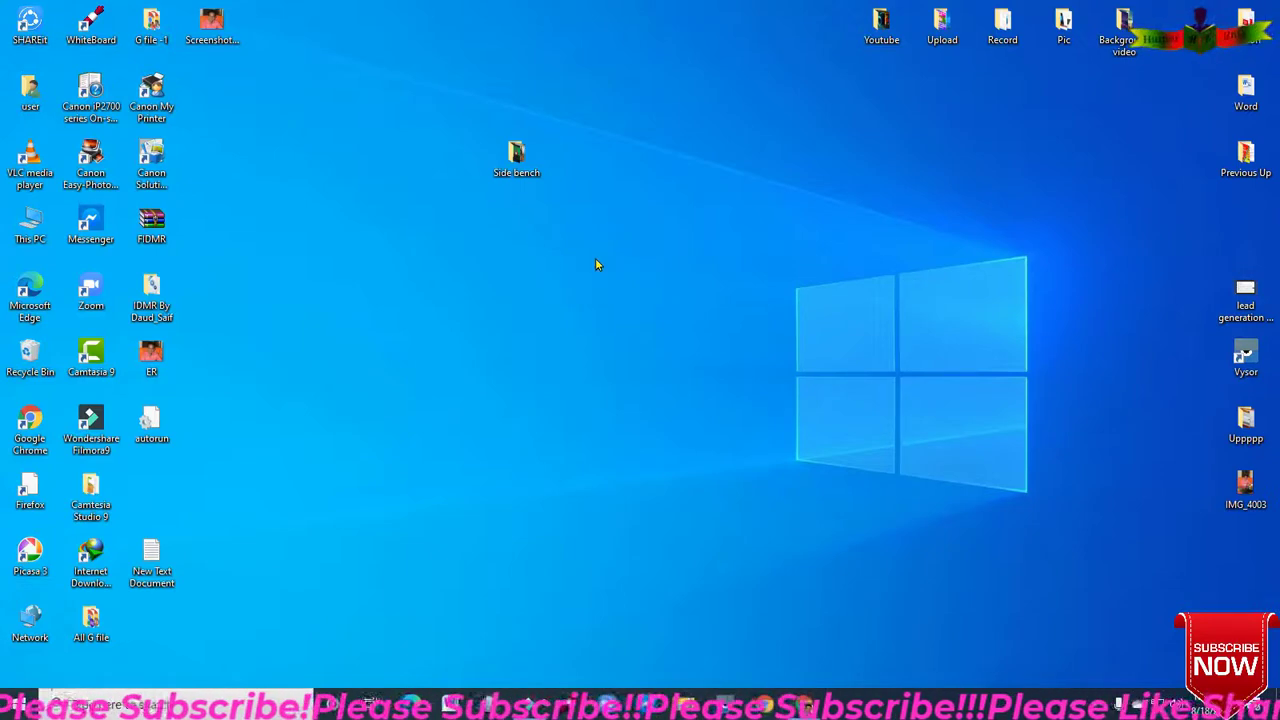
Try to open the Side bench folder, continuing past the access warning.
{"action": "double_click", "coordinate": [517, 158]}
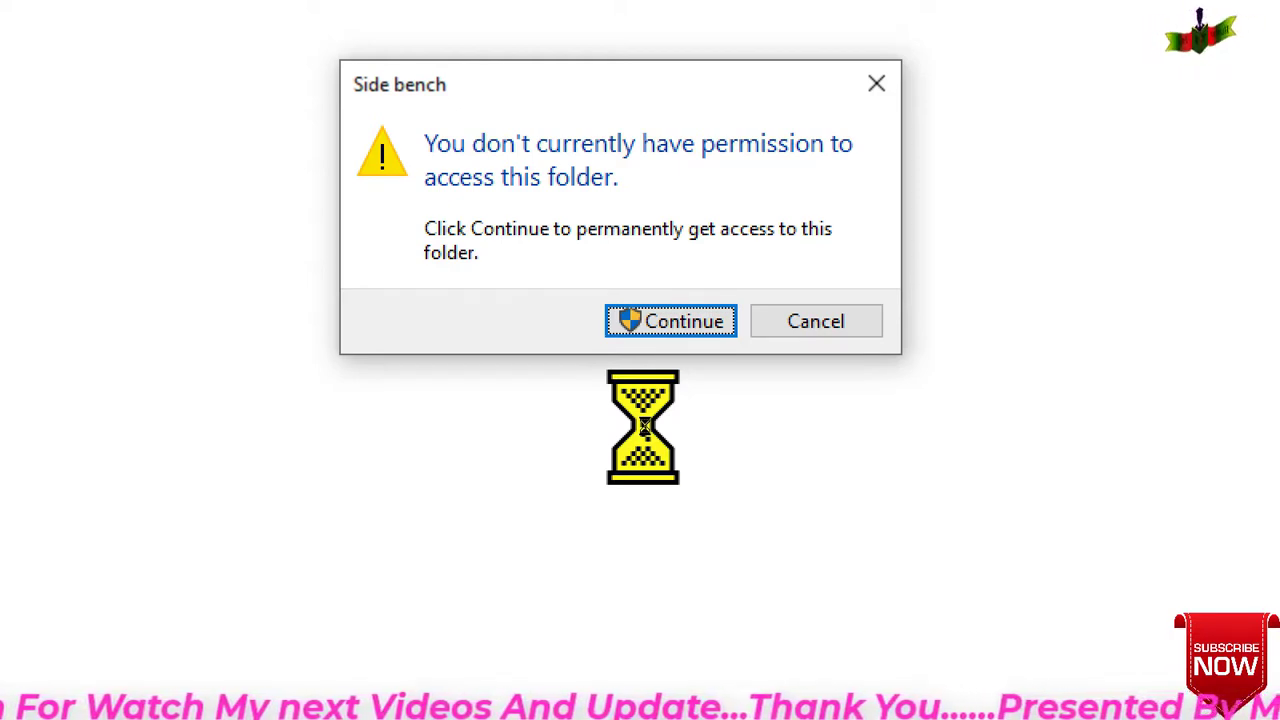
{"action": "key", "text": "Return"}
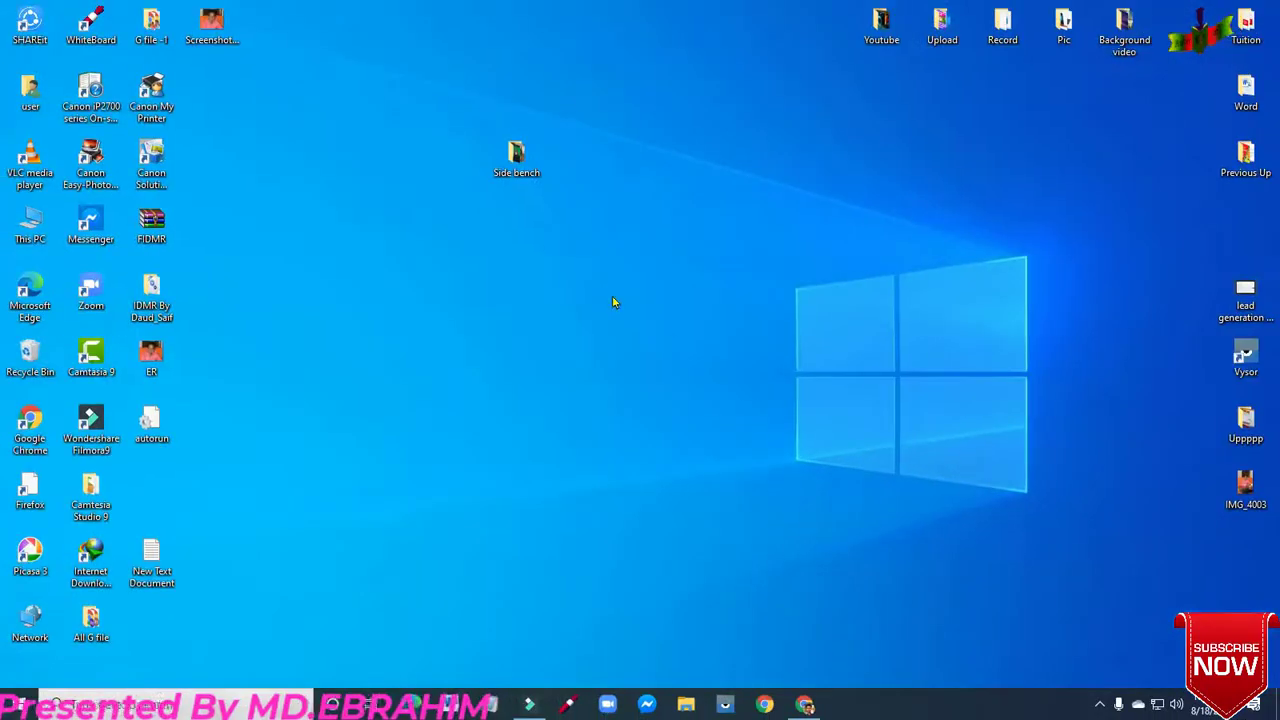
Try to copy the Side bench folder onto the Transcend (H:) drive with administrator permission, and return to the desktop.
{"action": "right_click", "coordinate": [516, 167]}
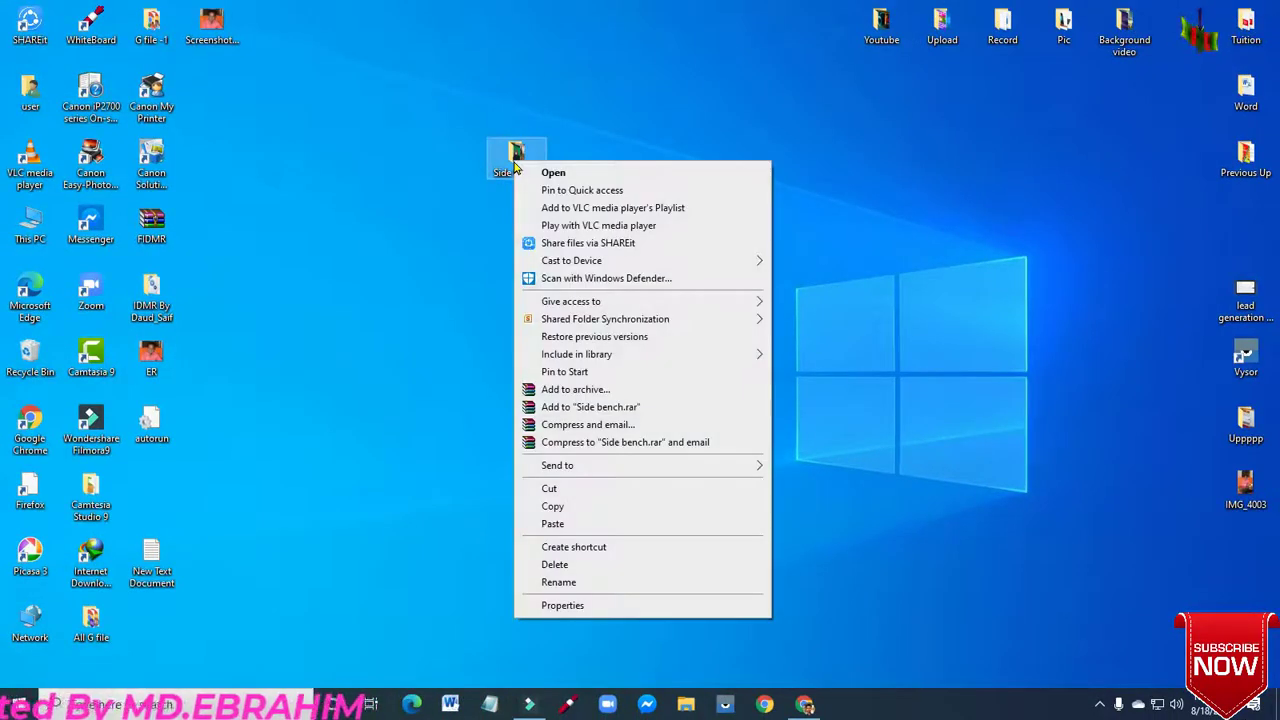
{"action": "left_click", "coordinate": [548, 506]}
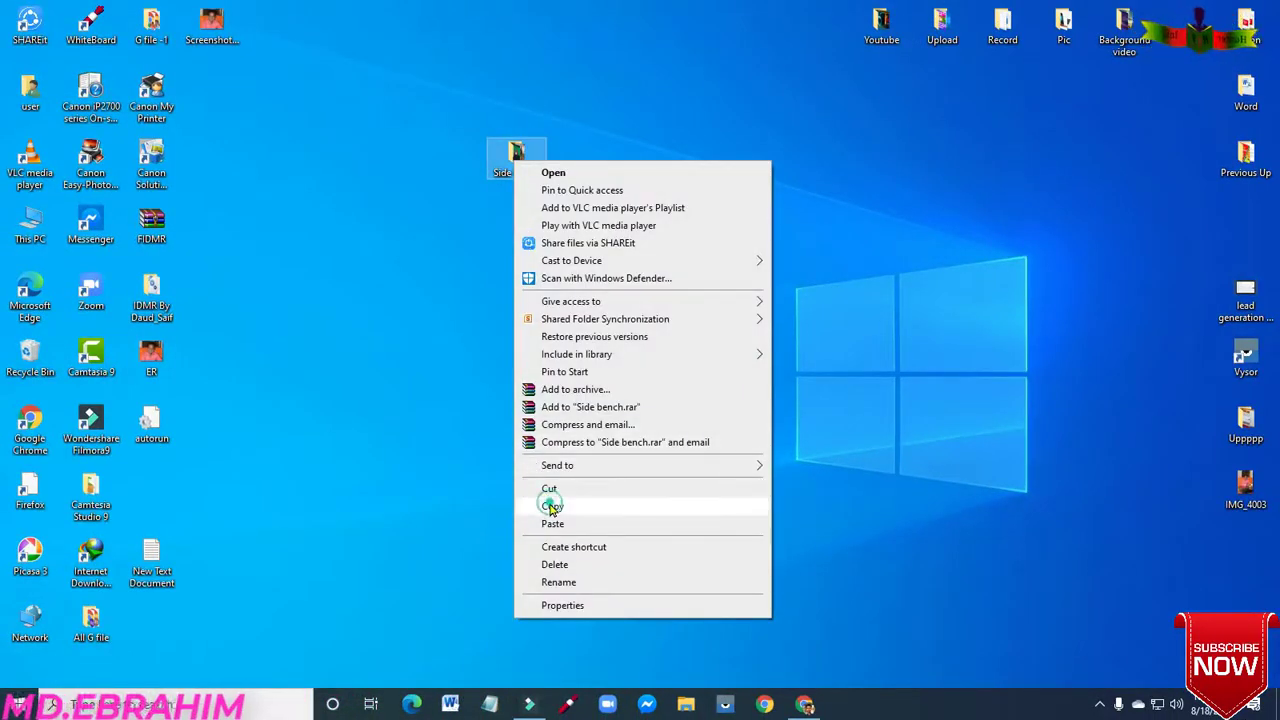
{"action": "left_click", "coordinate": [26, 238]}
{"action": "double_click", "coordinate": [26, 238]}
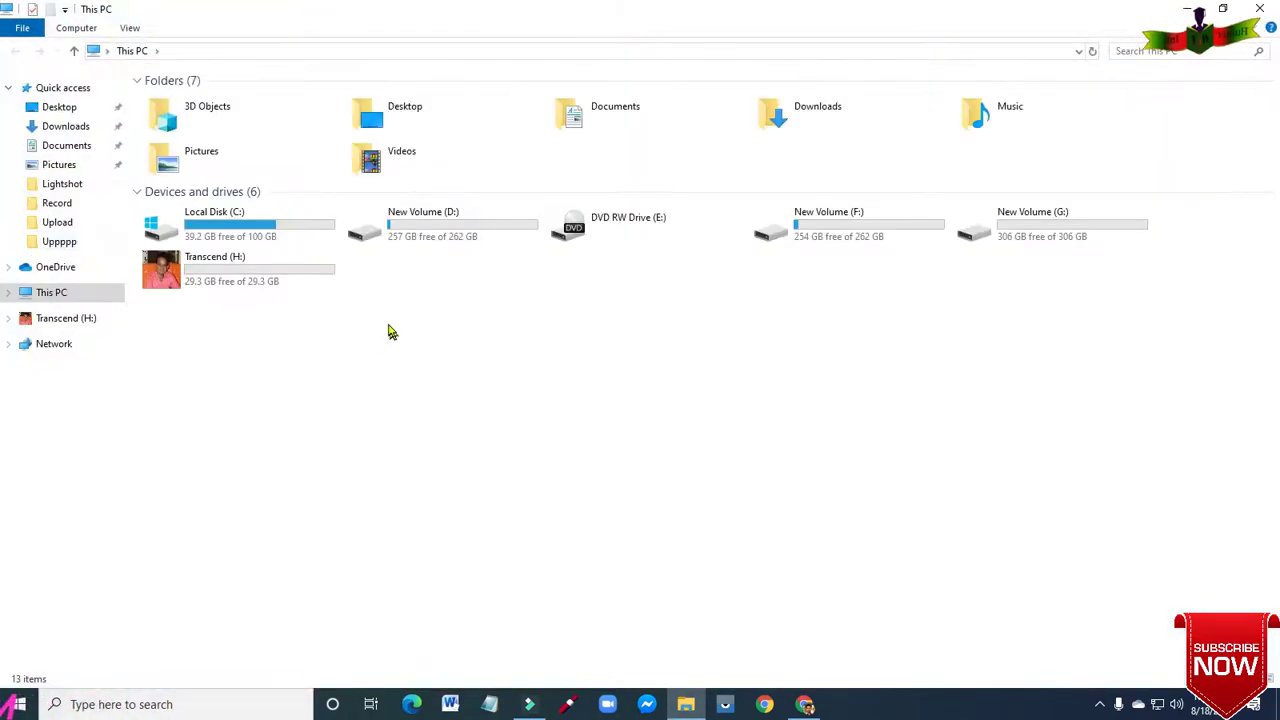
{"action": "left_click", "coordinate": [265, 283]}
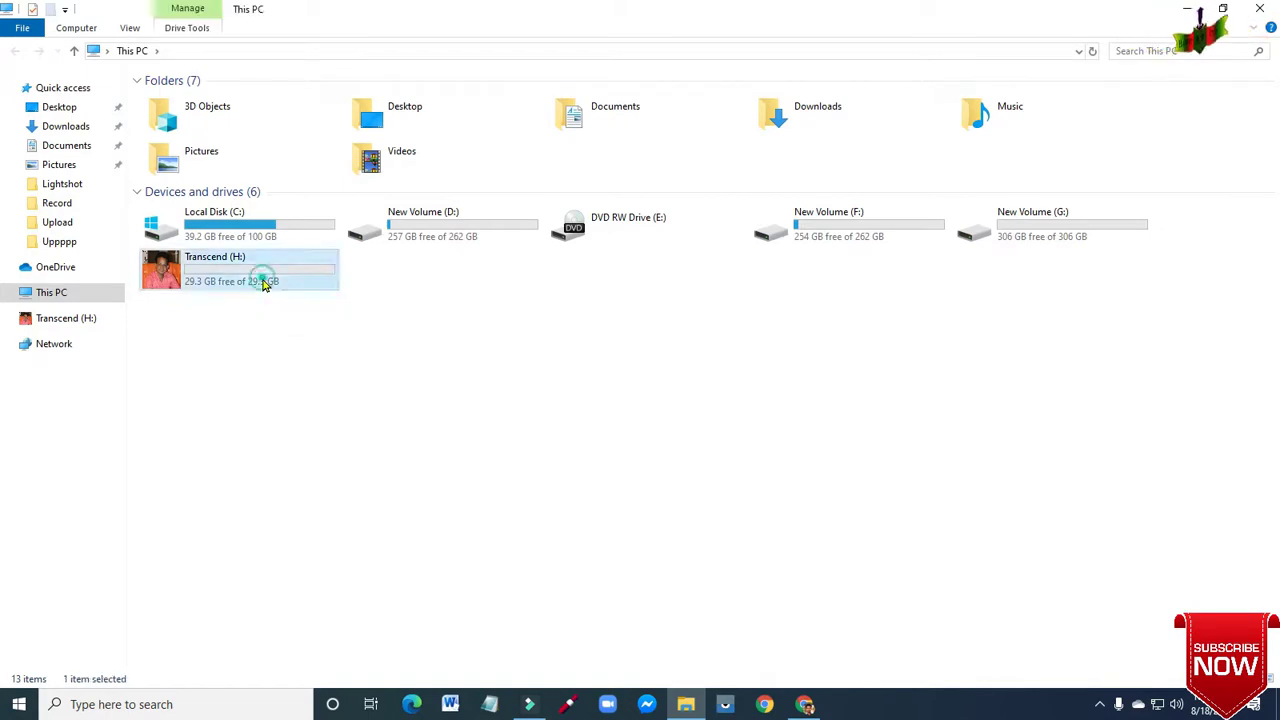
{"action": "right_click", "coordinate": [445, 238]}
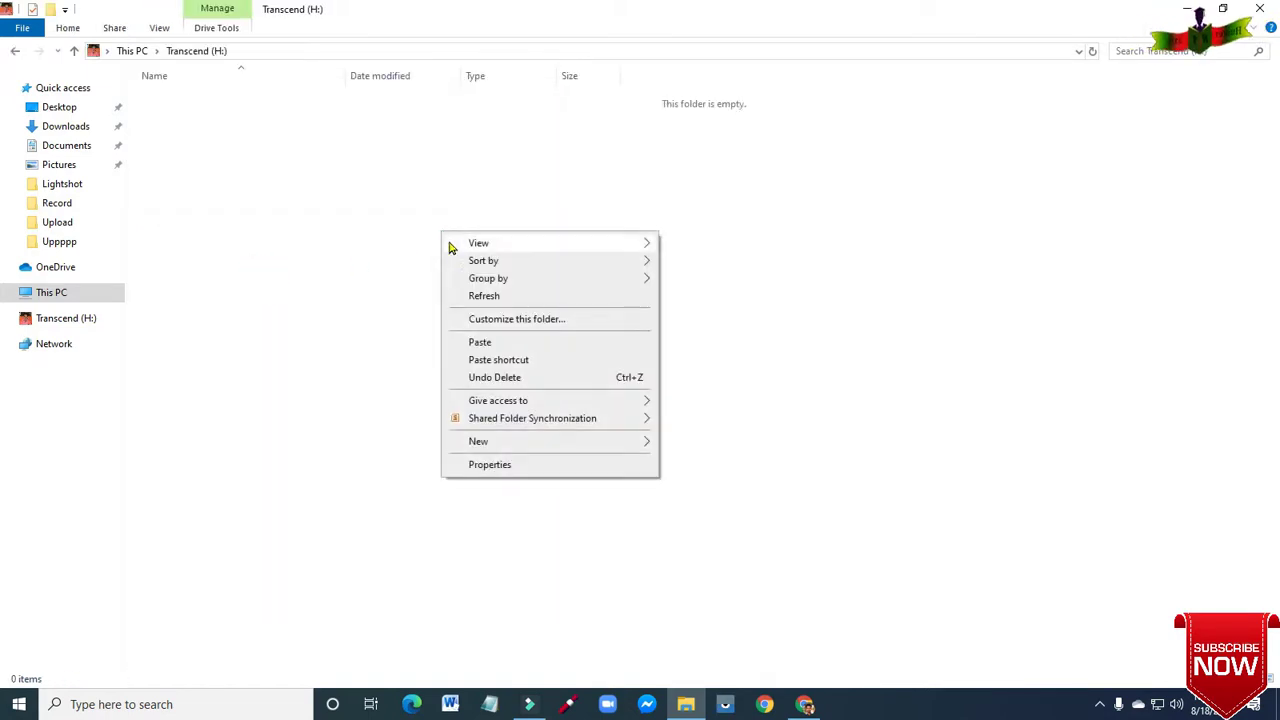
{"action": "left_click", "coordinate": [477, 343]}
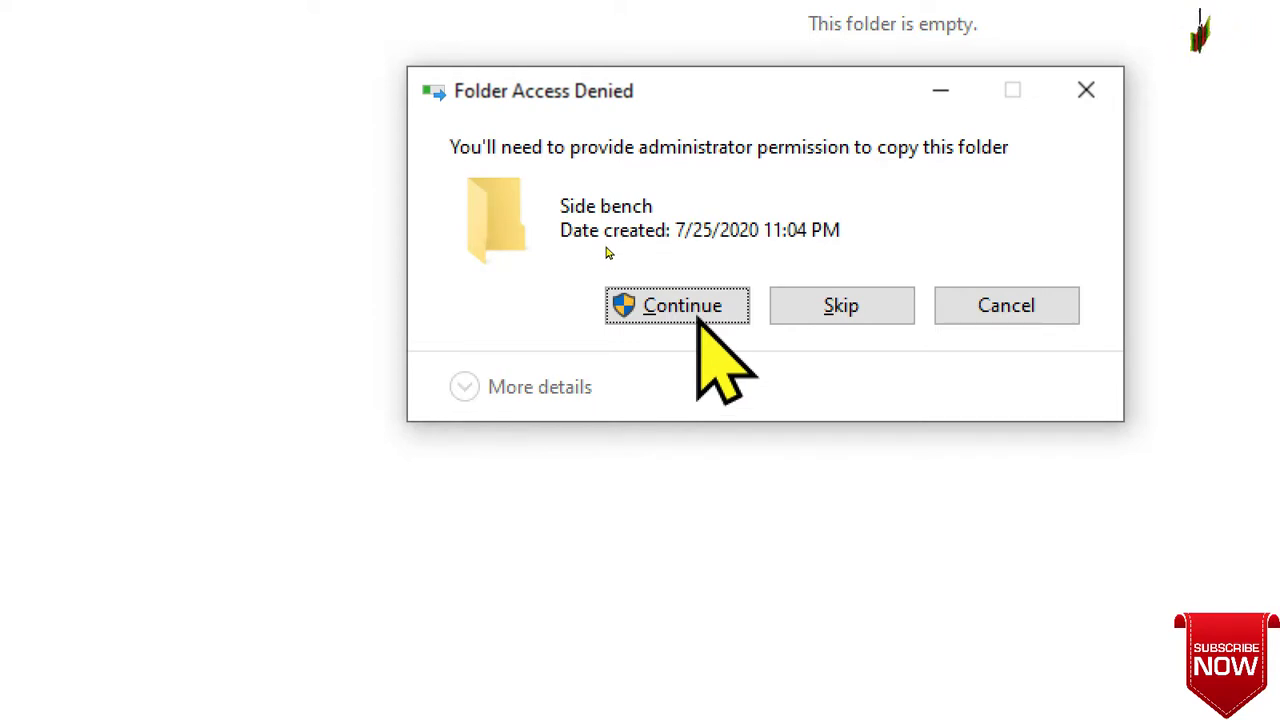
{"action": "left_click", "coordinate": [697, 296]}
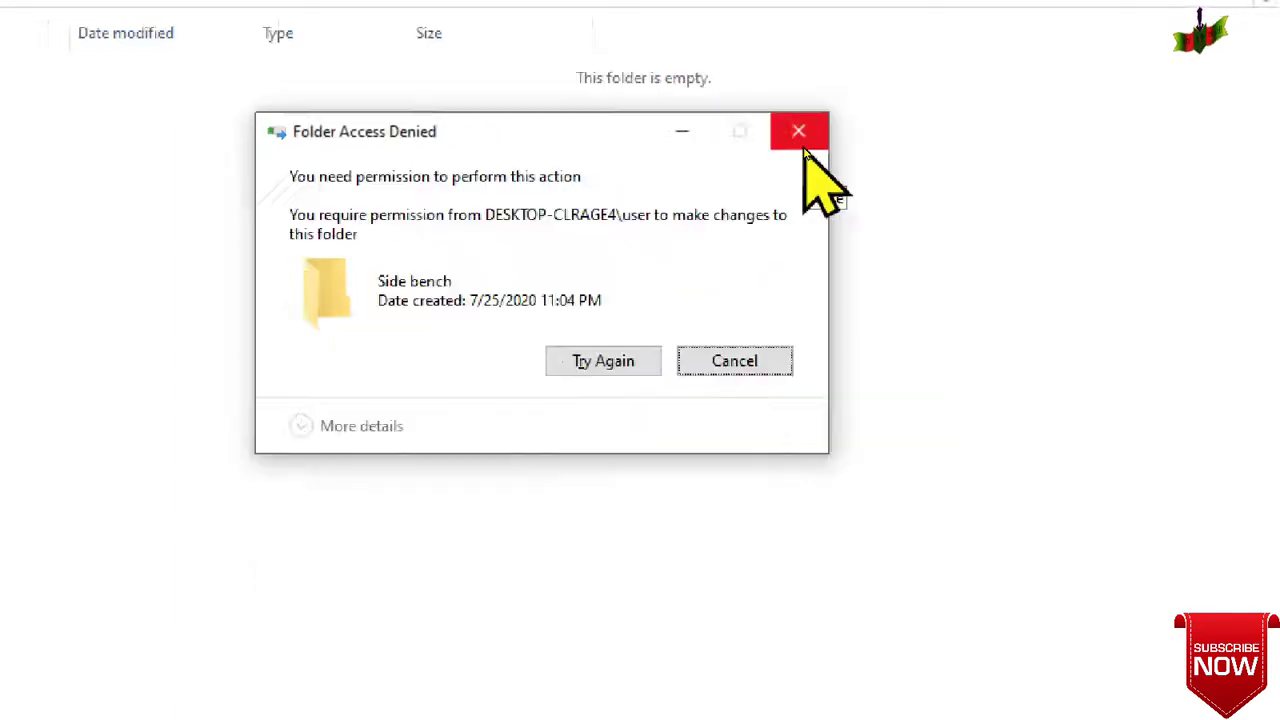
{"action": "left_click", "coordinate": [801, 138]}
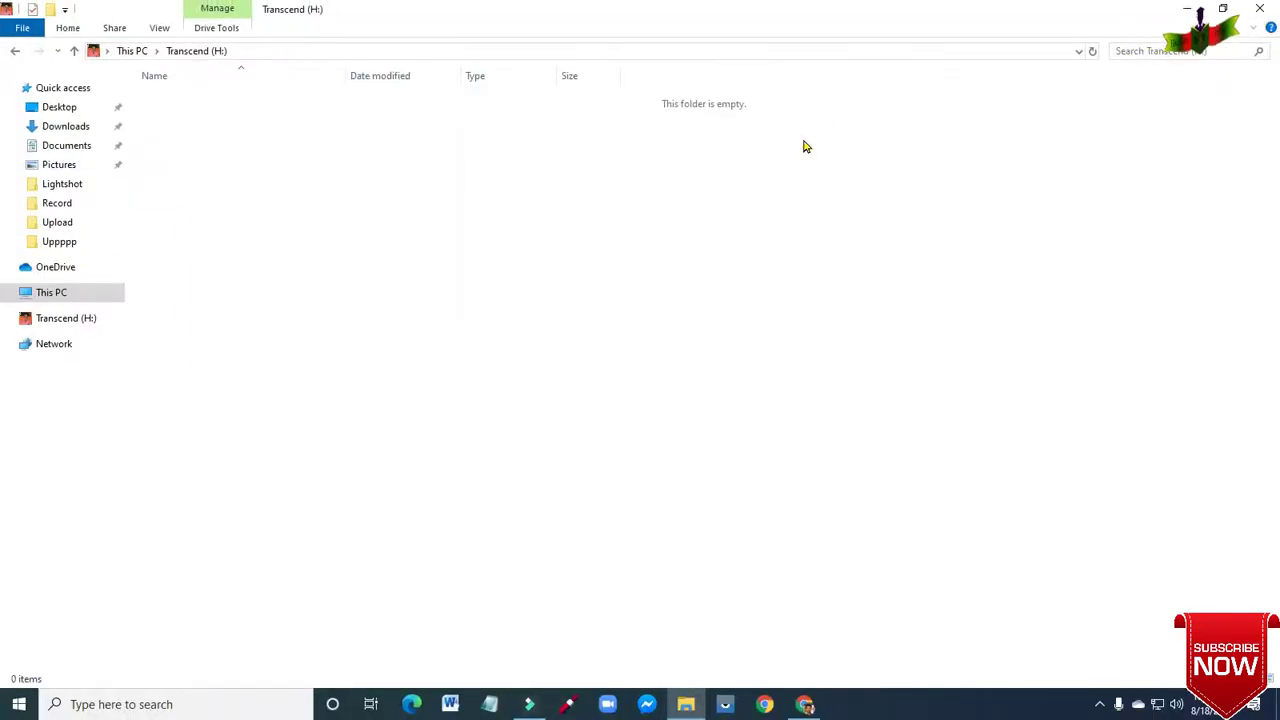
{"action": "left_click", "coordinate": [1189, 9]}
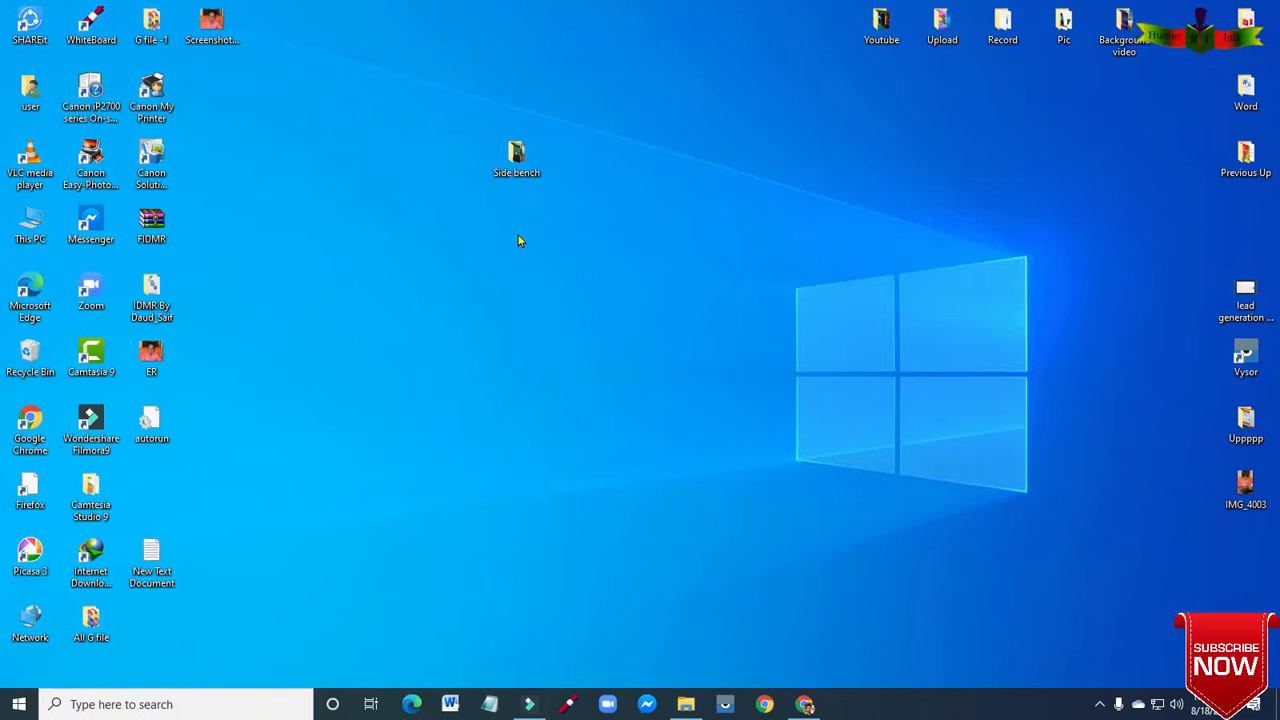
Reopen the Side bench folder's security permissions for editing with the Administrators group selected.
{"action": "right_click", "coordinate": [514, 172]}
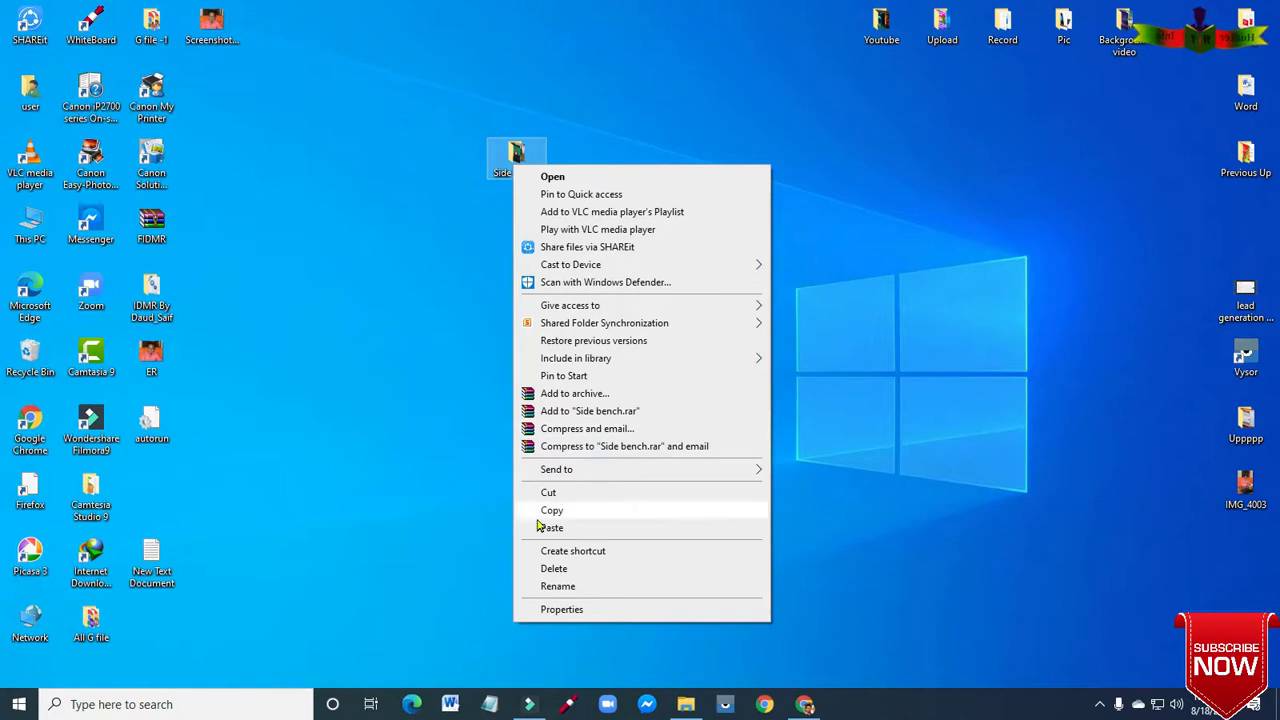
{"action": "left_click", "coordinate": [552, 610]}
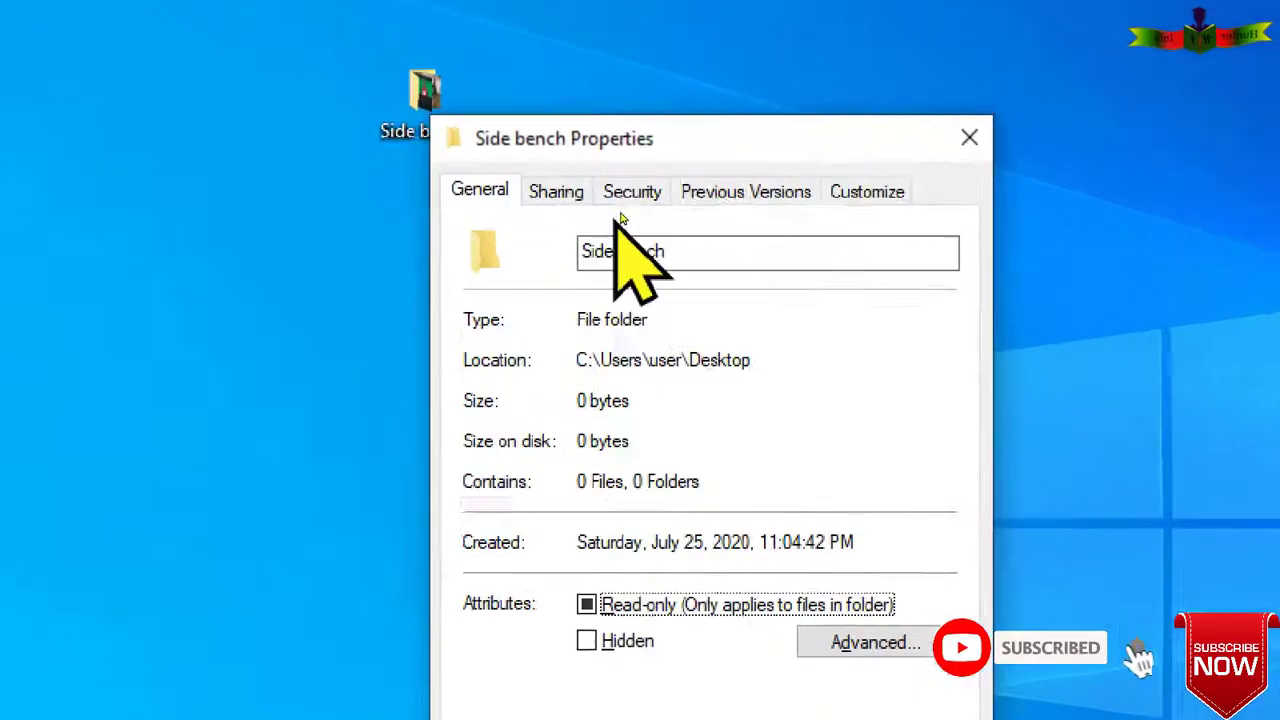
{"action": "left_click", "coordinate": [624, 198]}
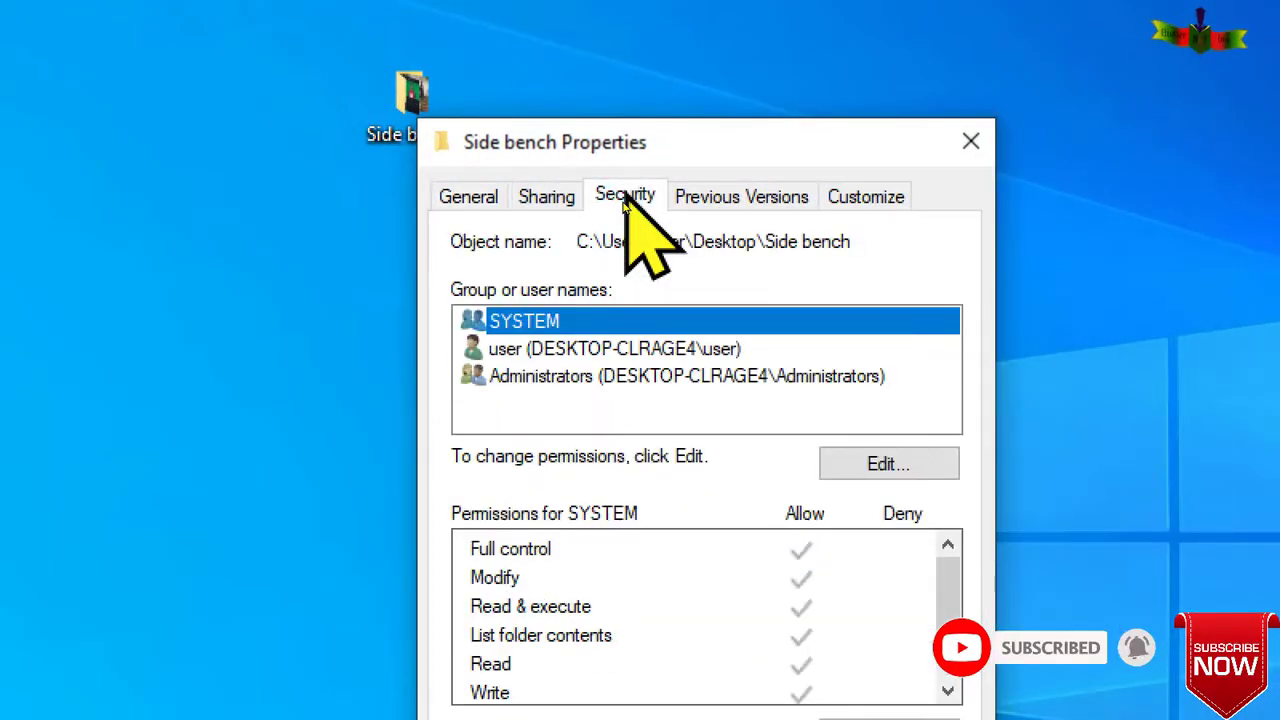
{"action": "left_click", "coordinate": [531, 378]}
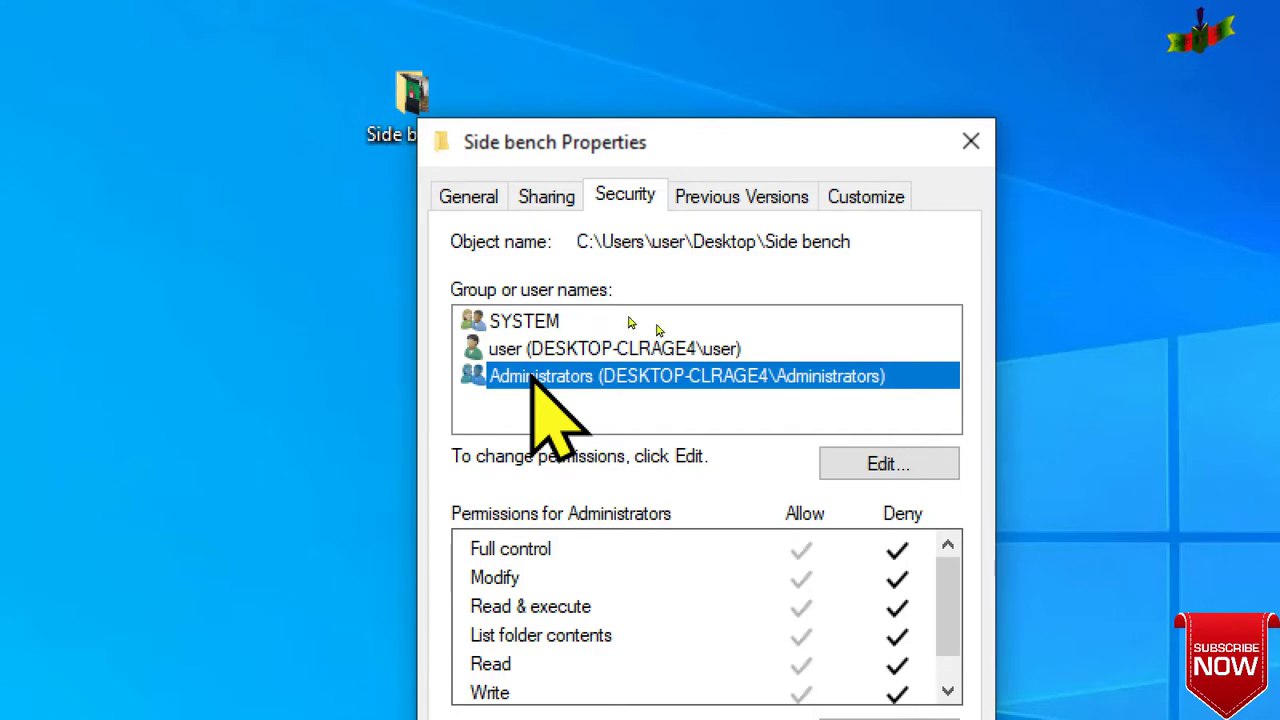
{"action": "left_click", "coordinate": [887, 464]}
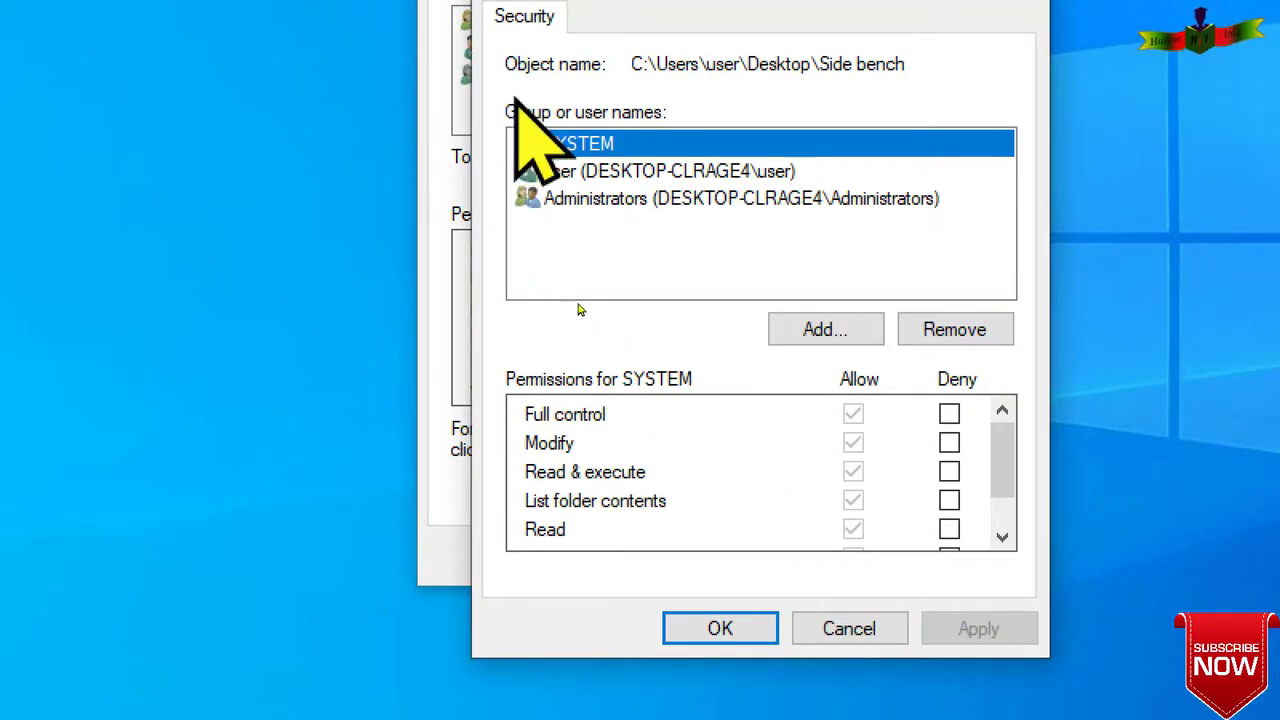
{"action": "left_click", "coordinate": [580, 199]}
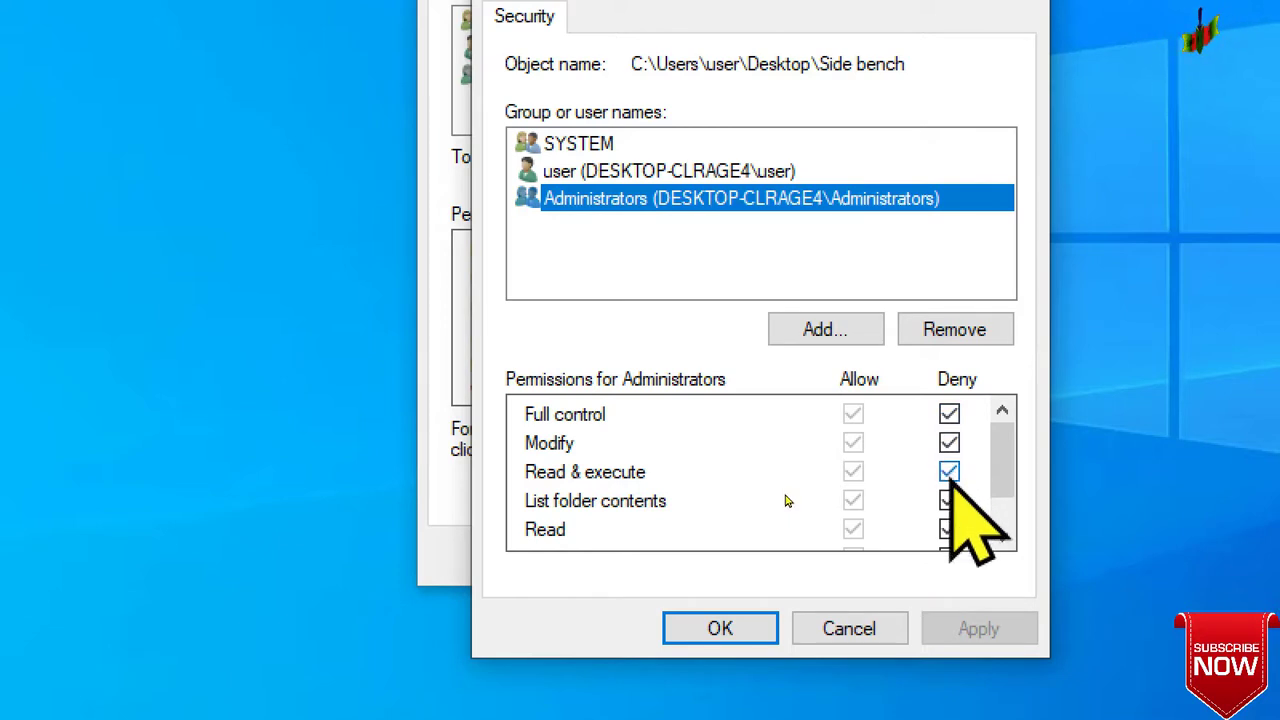
Clear the Deny setting for Administrators on Full control, Modify, Read & execute, List folder contents, Read and Write.
{"action": "left_click", "coordinate": [949, 414]}
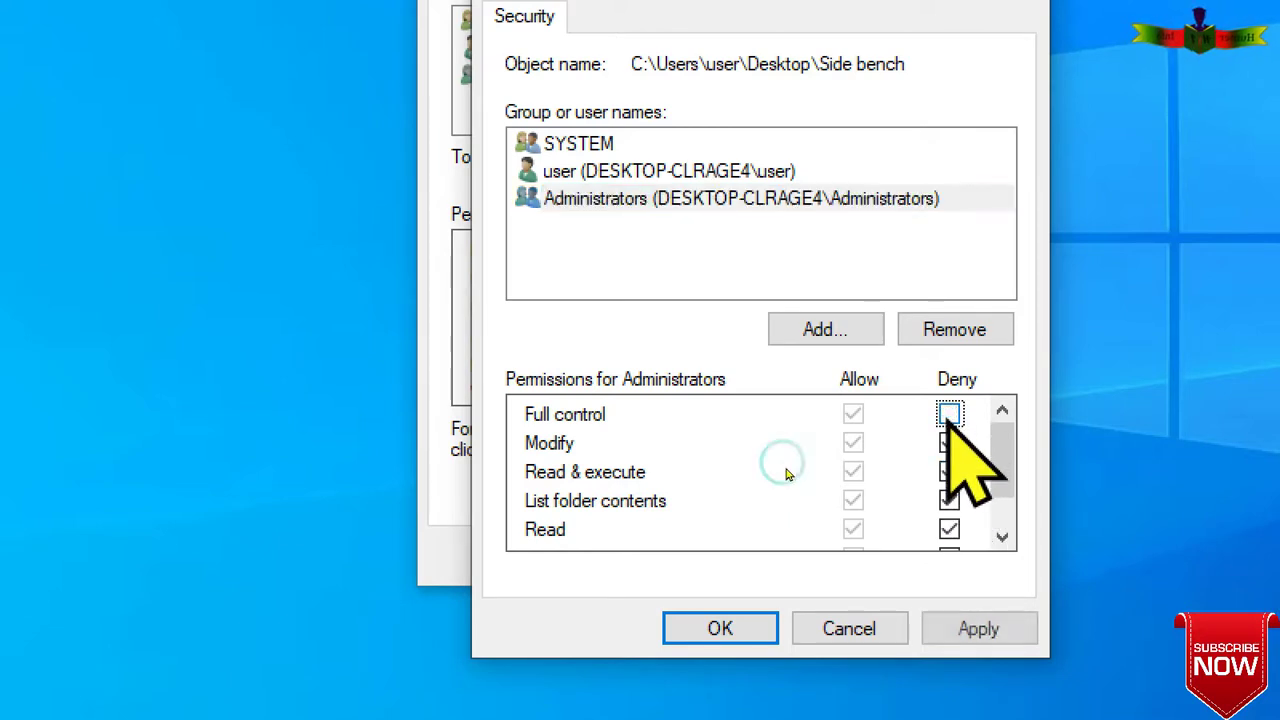
{"action": "left_click", "coordinate": [949, 443]}
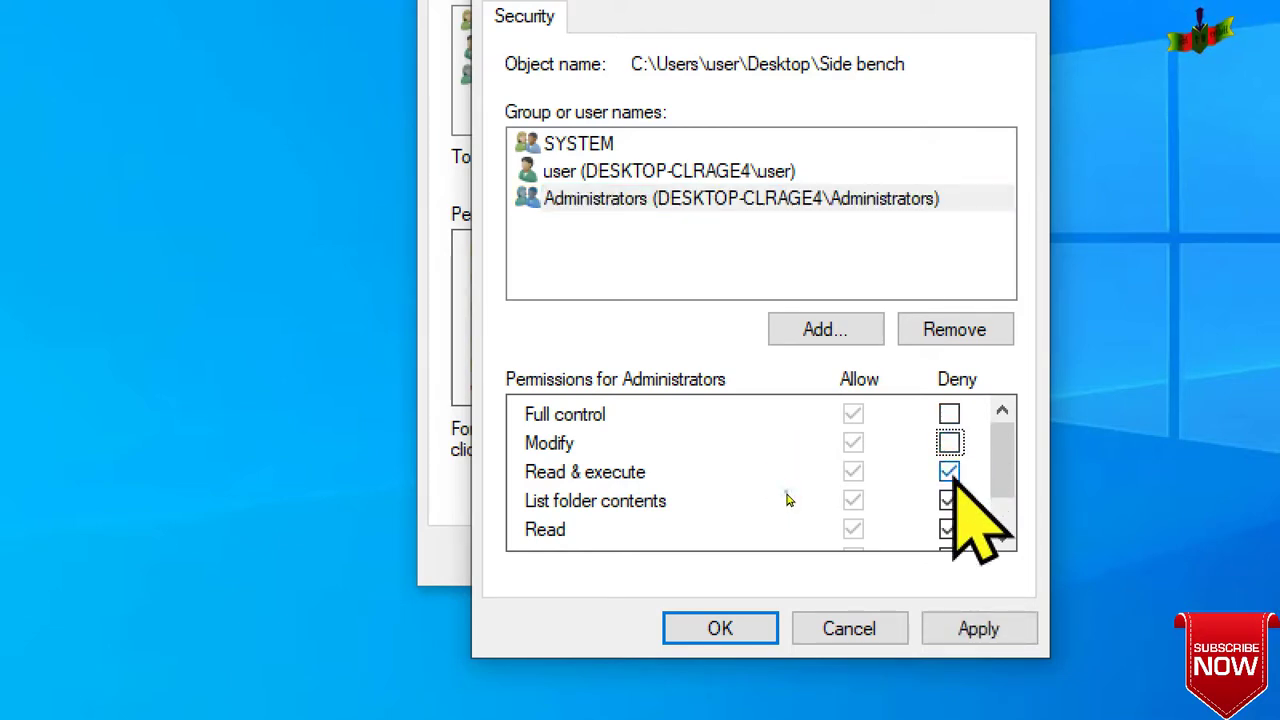
{"action": "left_click", "coordinate": [949, 472]}
{"action": "left_click", "coordinate": [949, 501]}
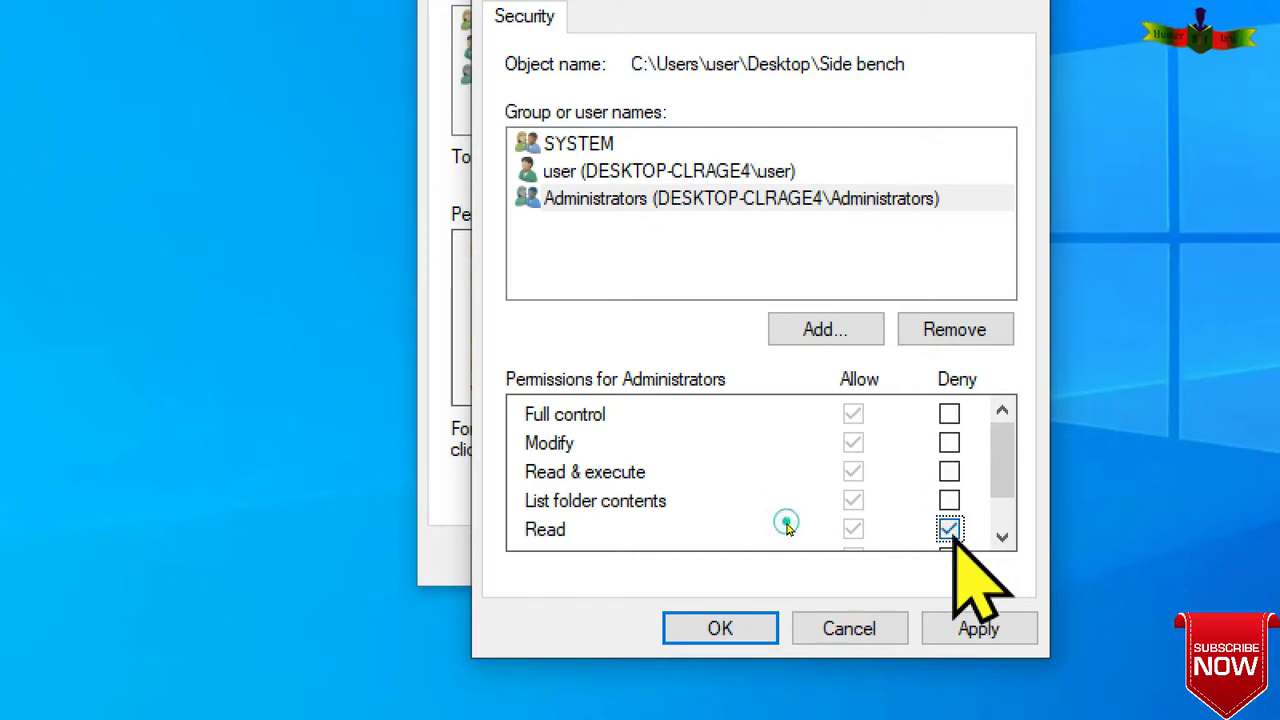
{"action": "left_click", "coordinate": [949, 530]}
{"action": "scroll", "coordinate": [952, 525], "scroll_direction": "down", "scroll_amount": 1}
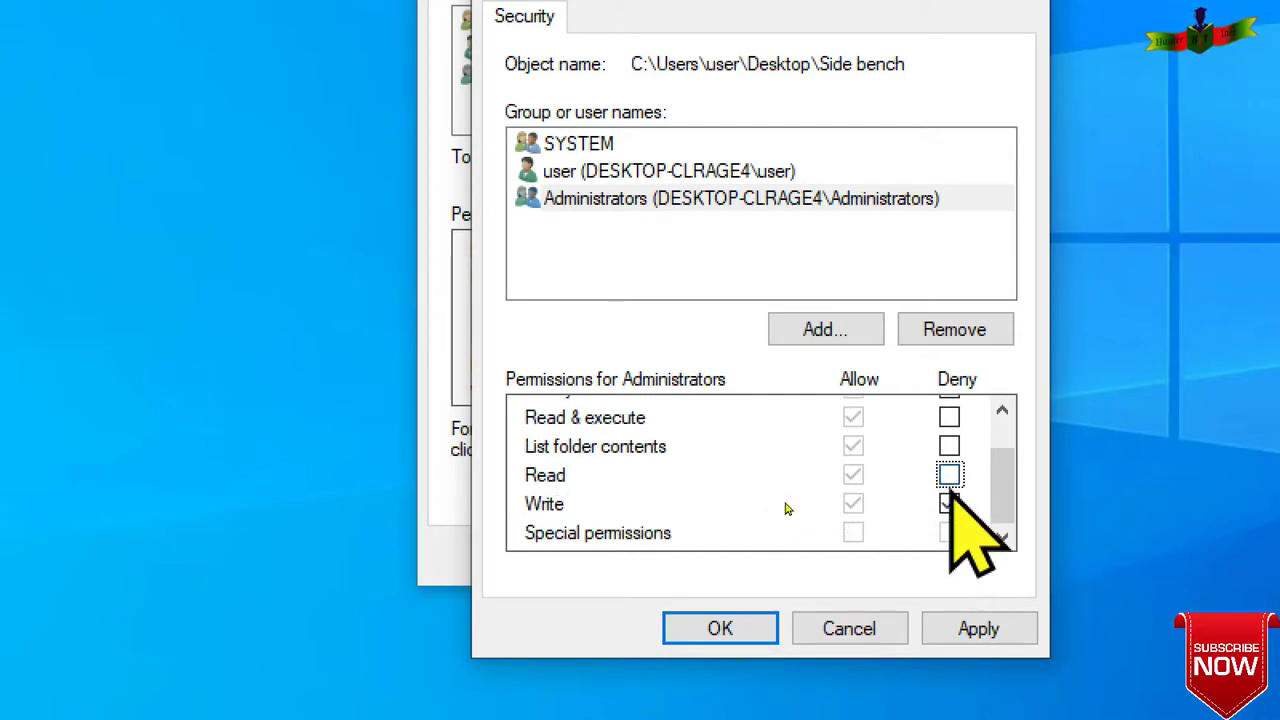
{"action": "left_click", "coordinate": [949, 503]}
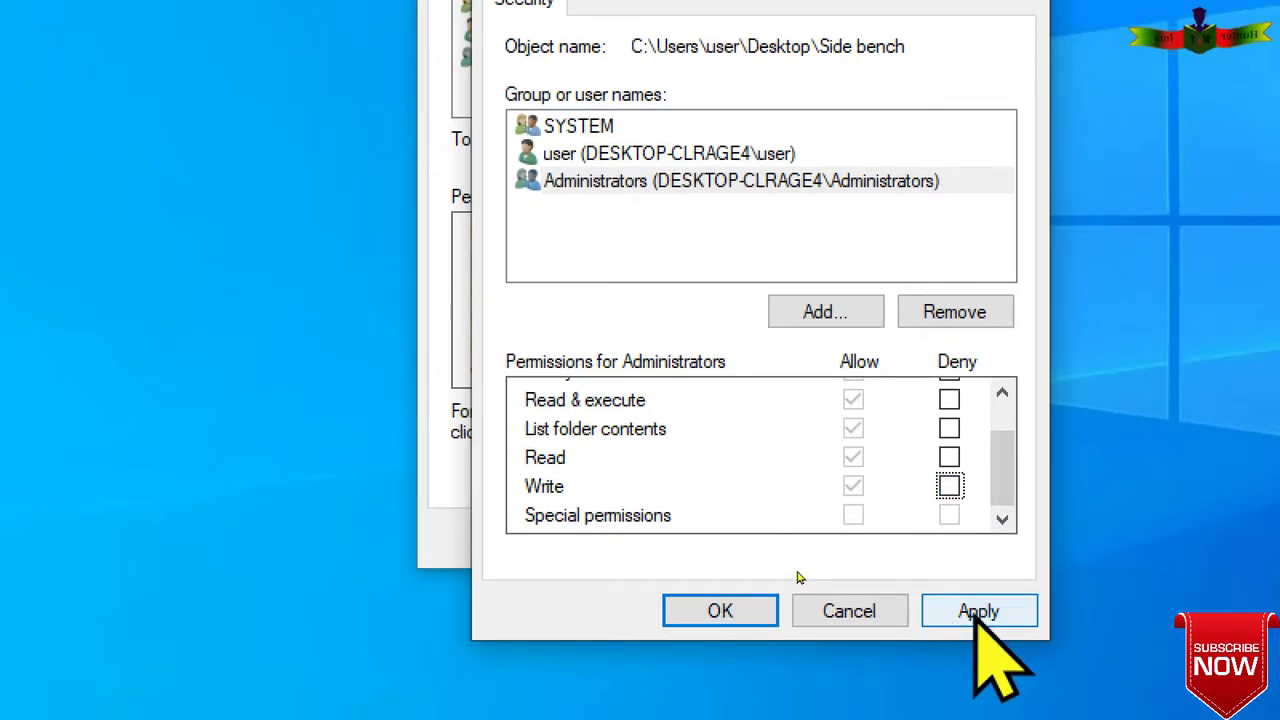
Apply and confirm the changed Administrators permissions, and close the Side bench folder's properties.
{"action": "left_click", "coordinate": [975, 610]}
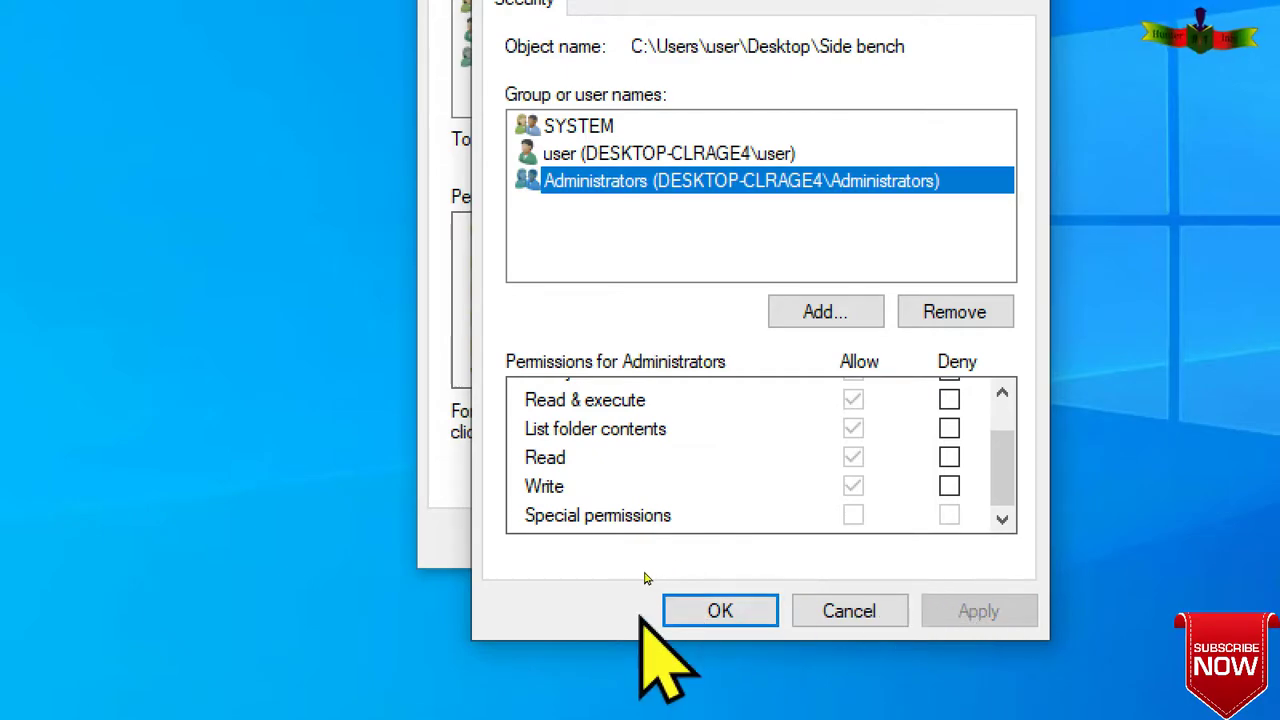
{"action": "left_click", "coordinate": [706, 612]}
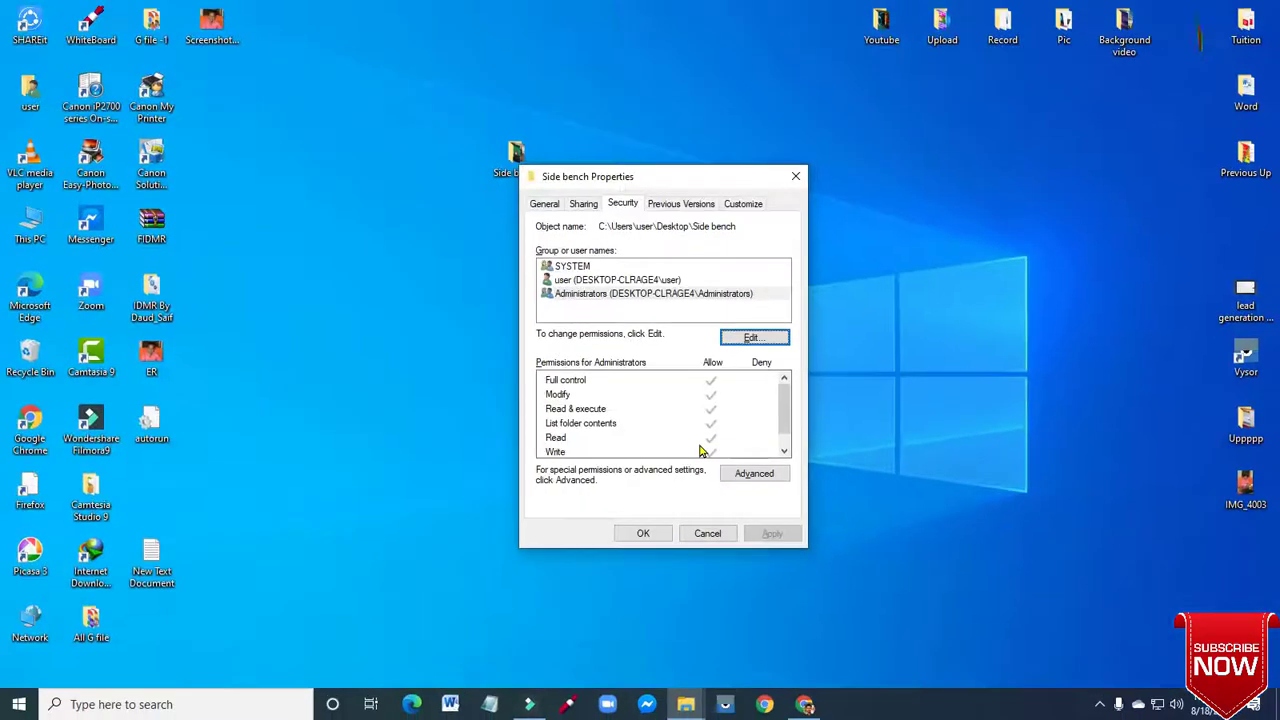
{"action": "left_click", "coordinate": [796, 176]}
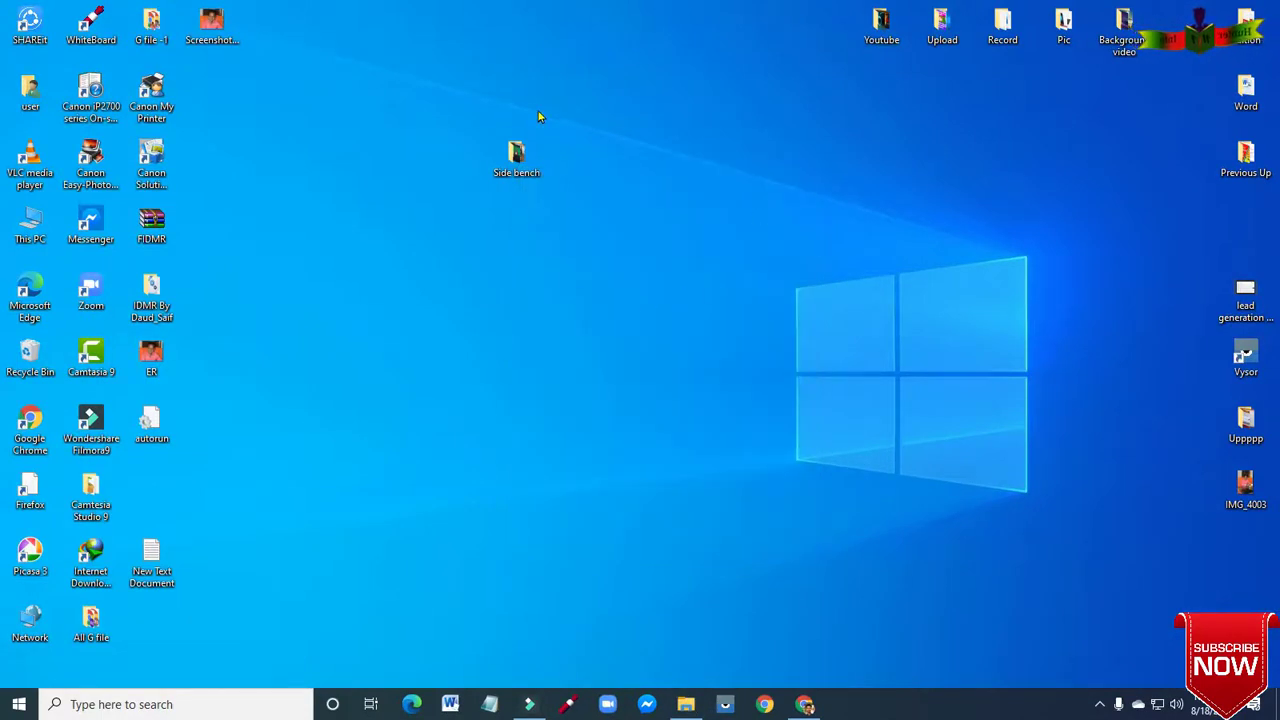
Open the Side bench folder to check access to its files, and minimize its window.
{"action": "left_click", "coordinate": [520, 183]}
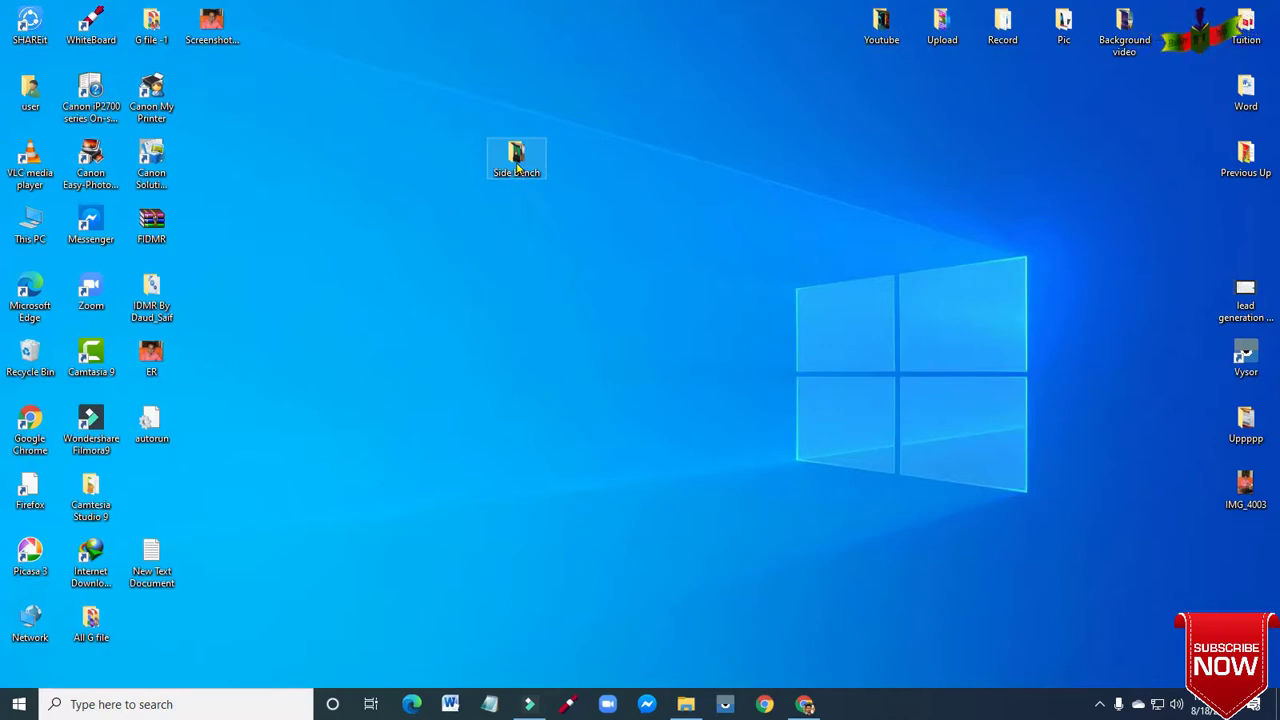
{"action": "double_click", "coordinate": [517, 166]}
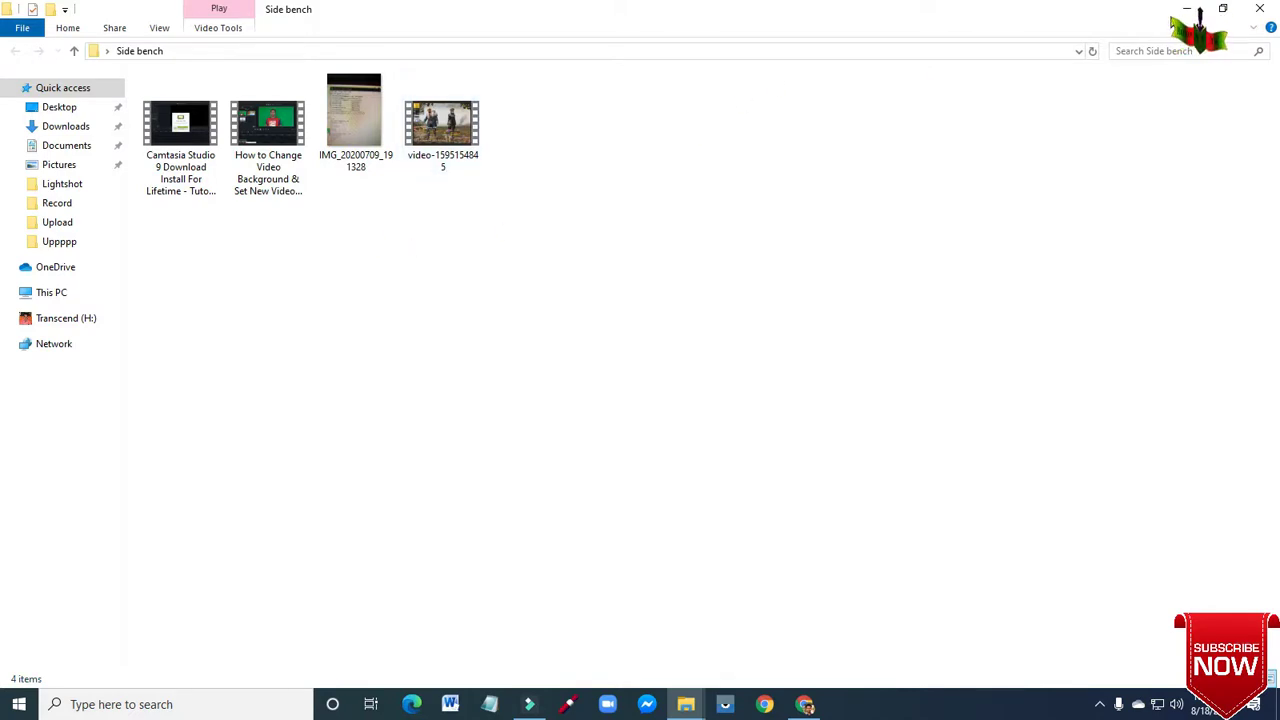
{"action": "left_click", "coordinate": [1188, 14]}
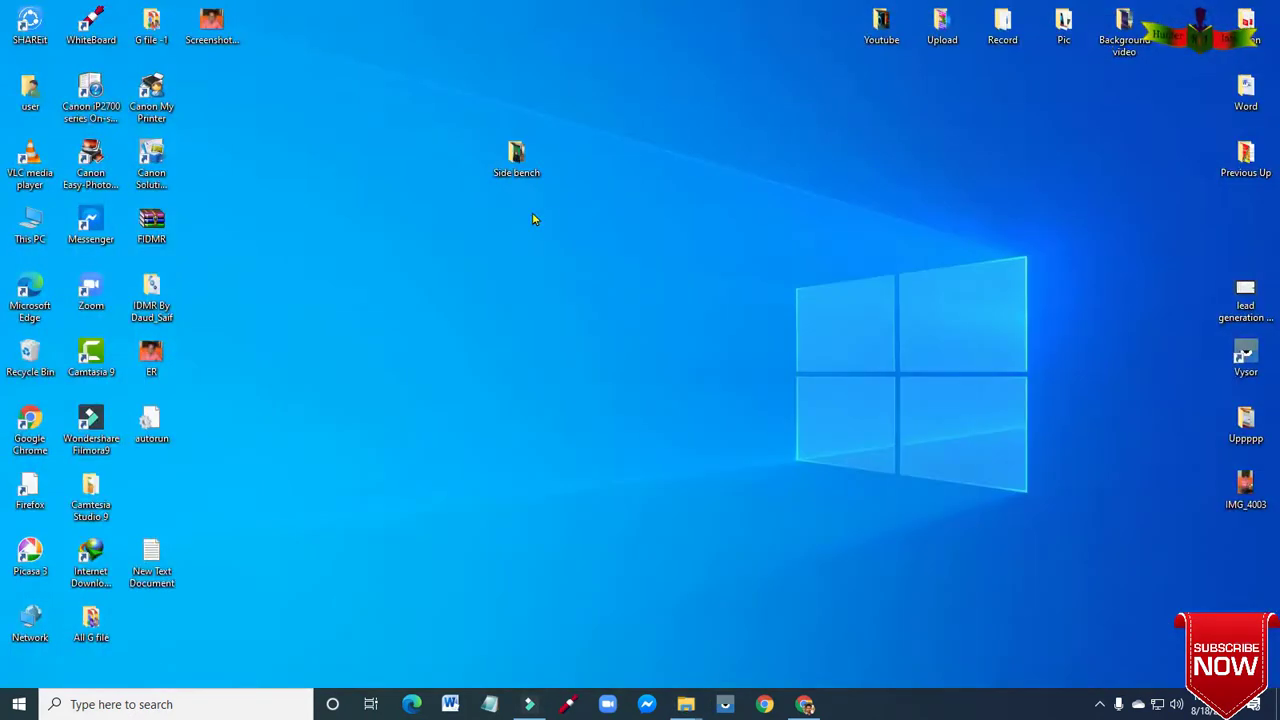